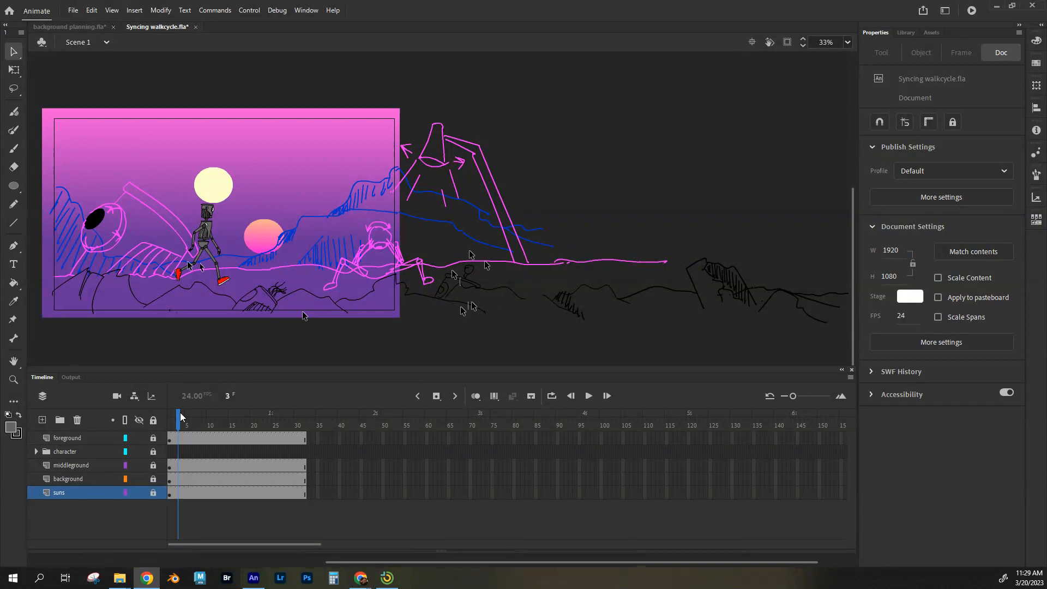
- Copy frames 1 to 32 of the walkcycle layer in the character folder and paste them starting at frame 33
mouse_move(179, 425)
left_mouse_down()
mouse_move(169, 425)
mouse_move(317, 431)
mouse_move(167, 424)
left_mouse_up()
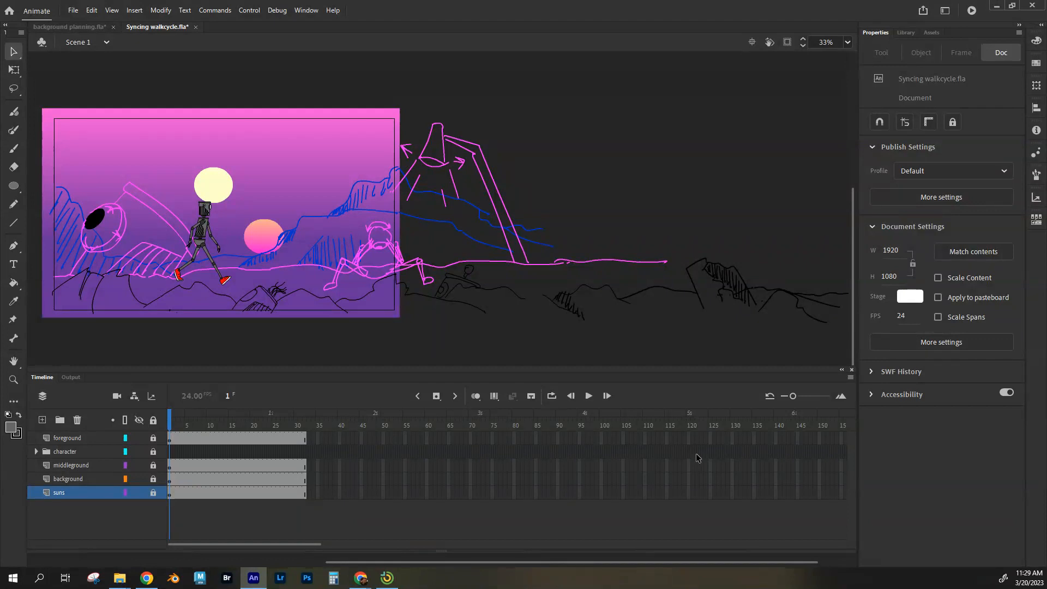
left_click(35, 451)
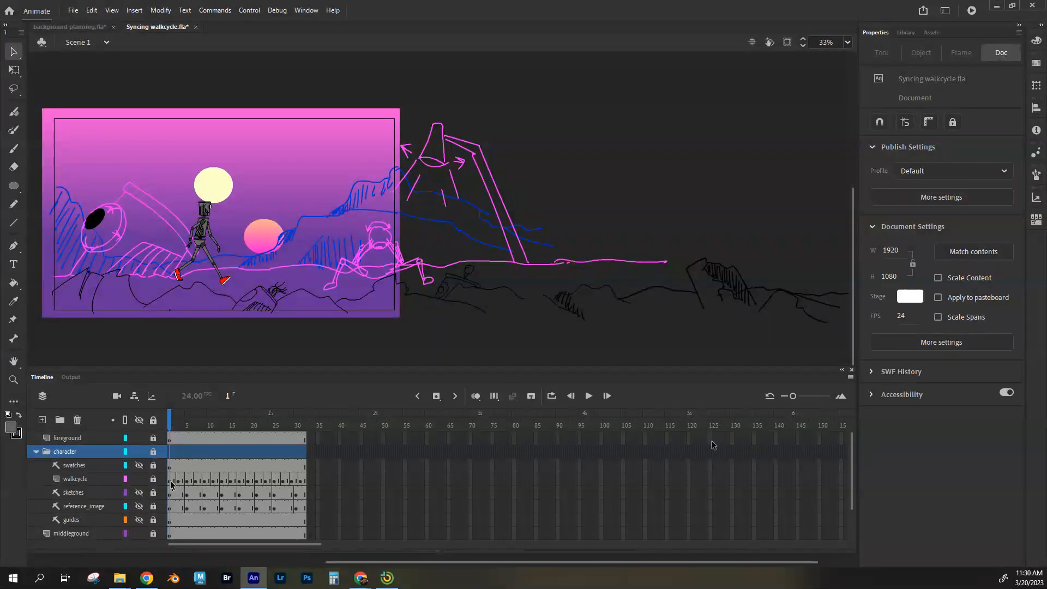
left_click_drag(794, 394, 797, 394)
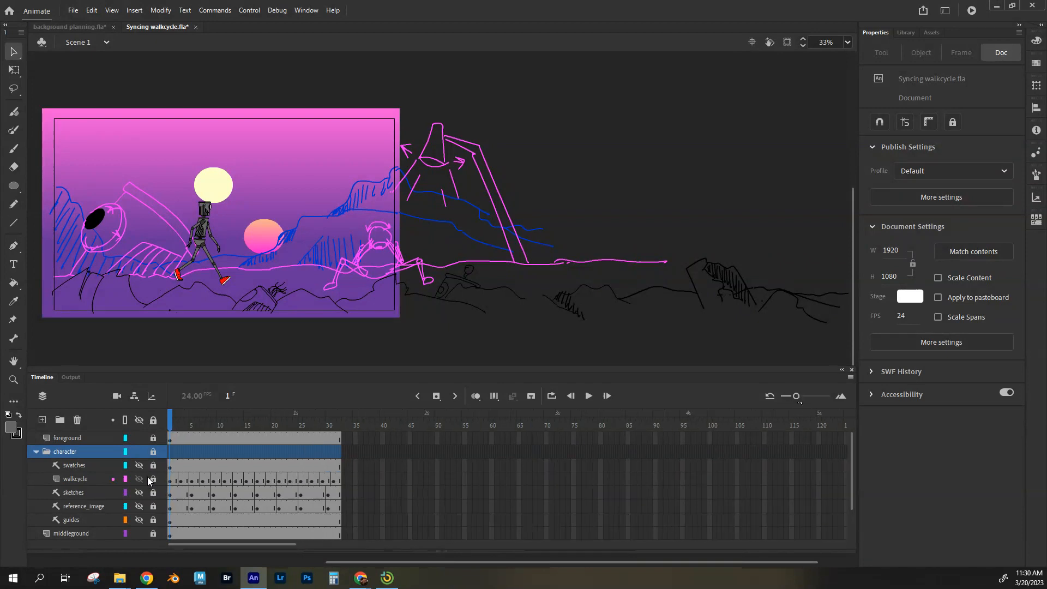
left_click(175, 481)
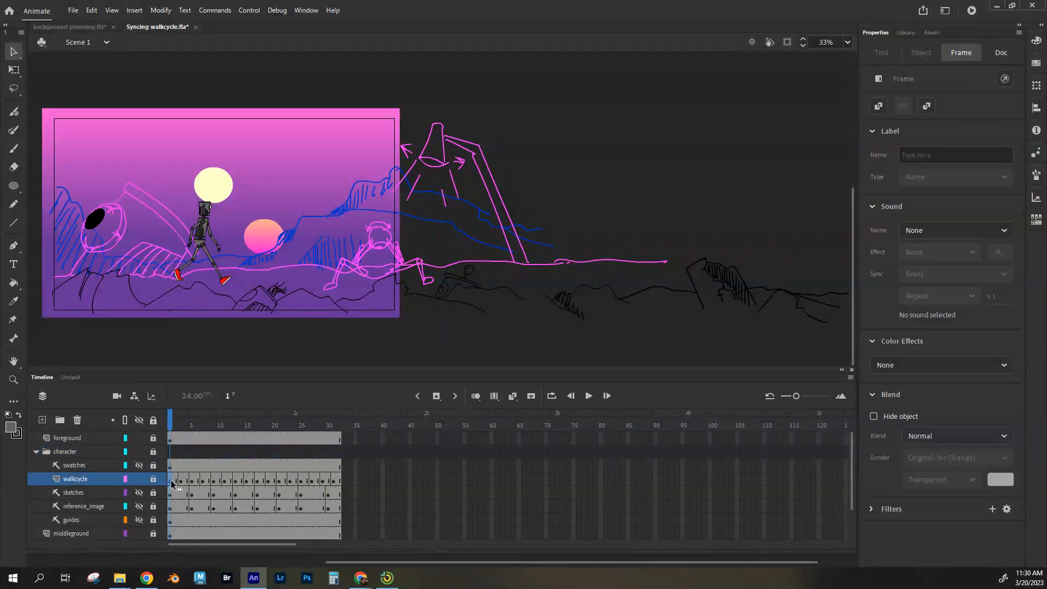
left_click(339, 480, "shift")
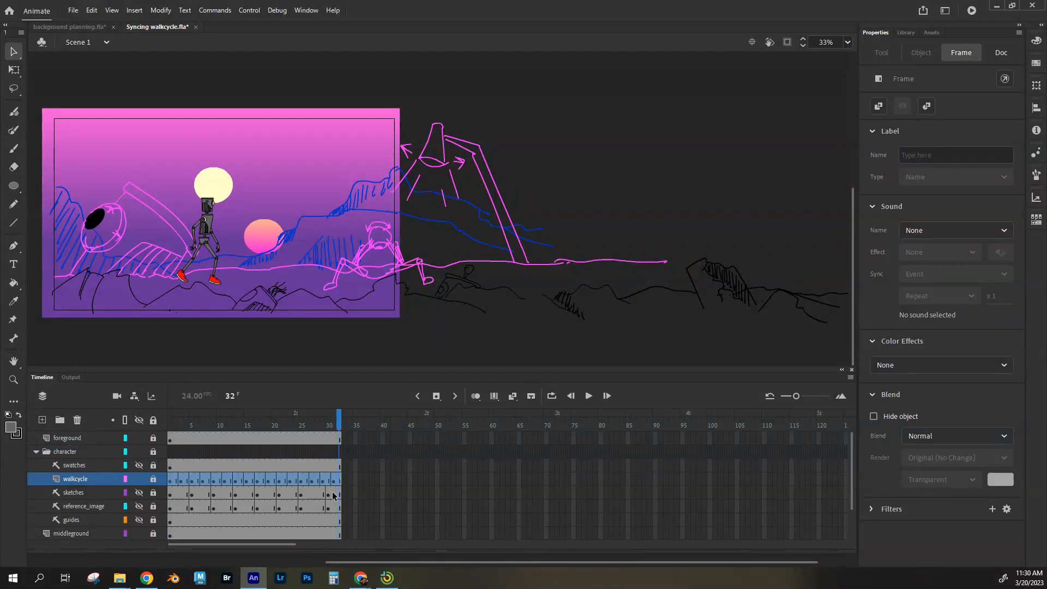
right_click(312, 479)
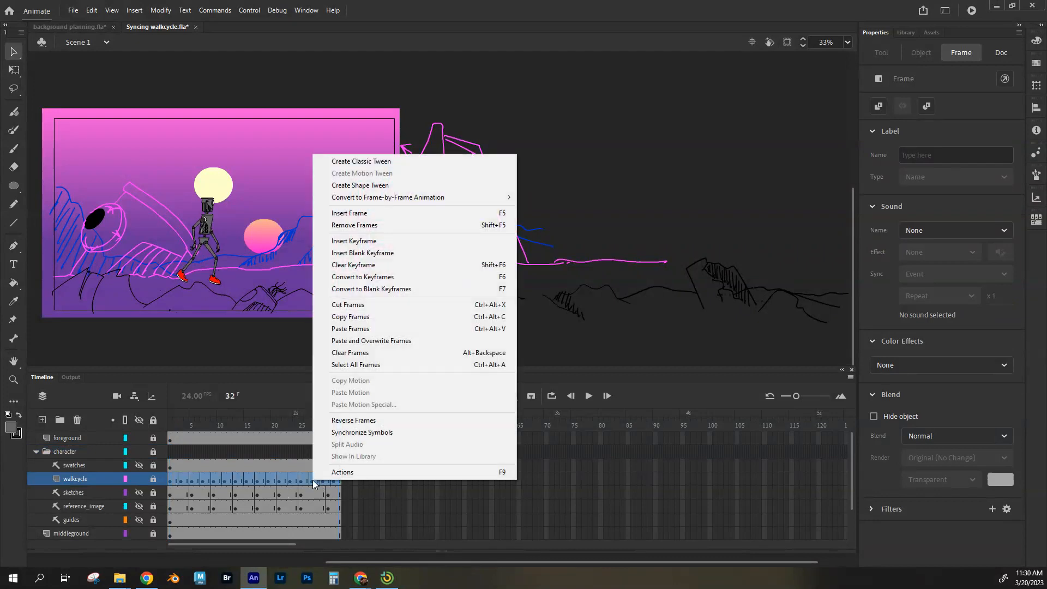
left_click(368, 318)
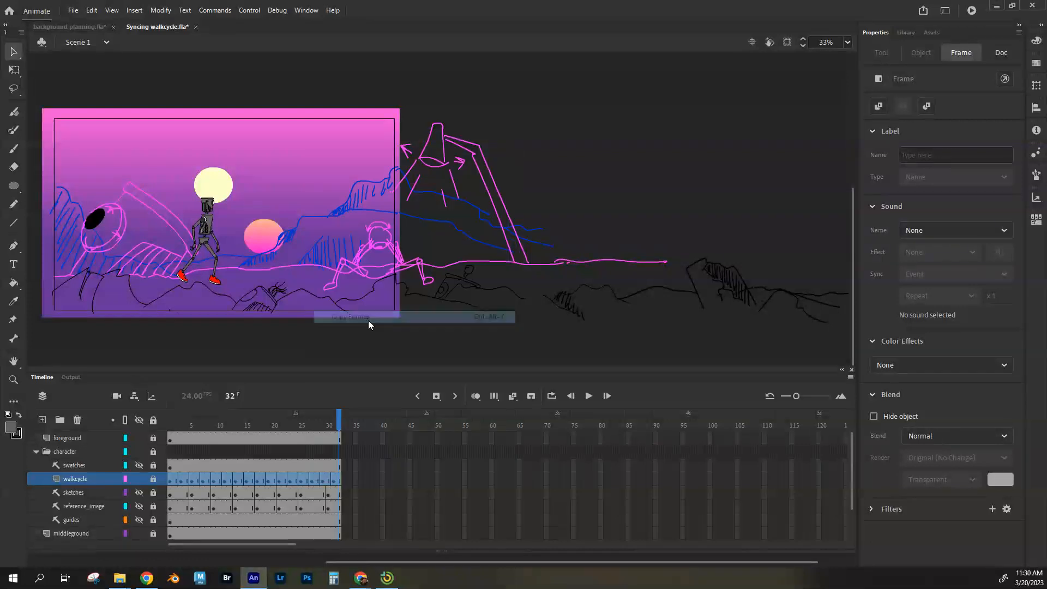
left_click(345, 481)
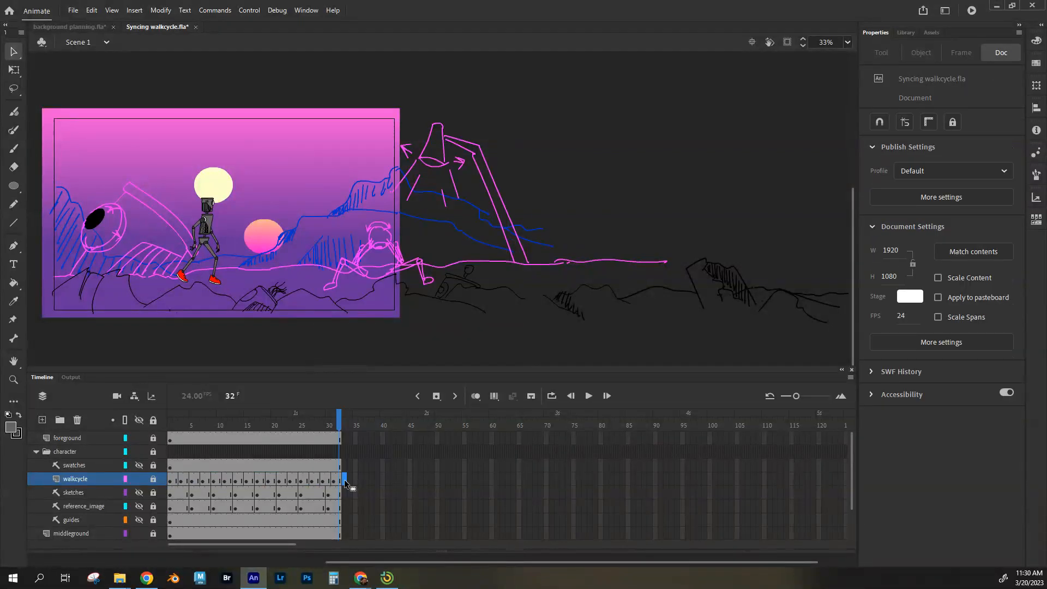
right_click(344, 480)
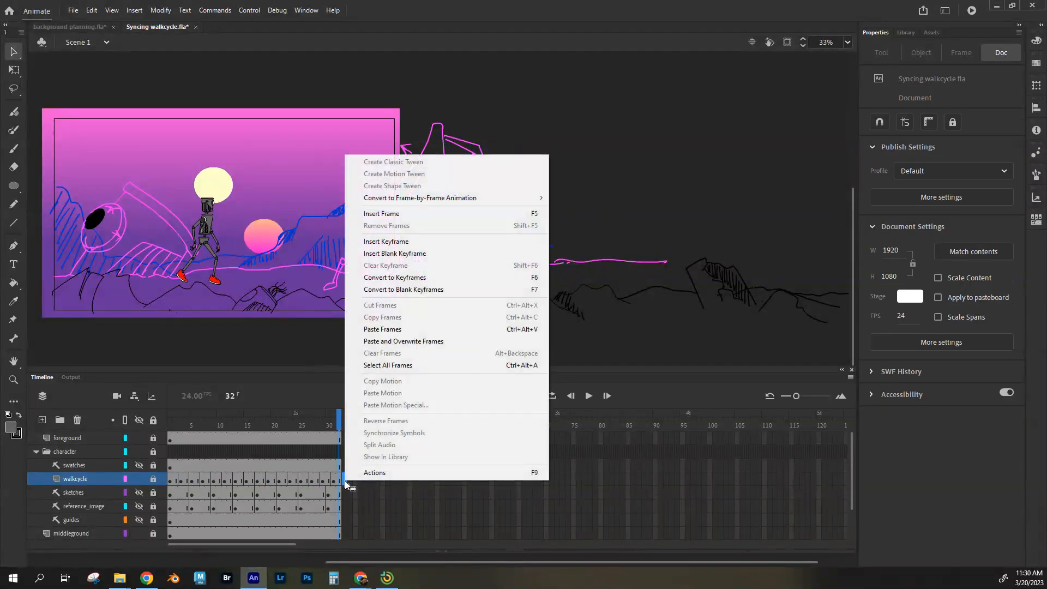
left_click(388, 330)
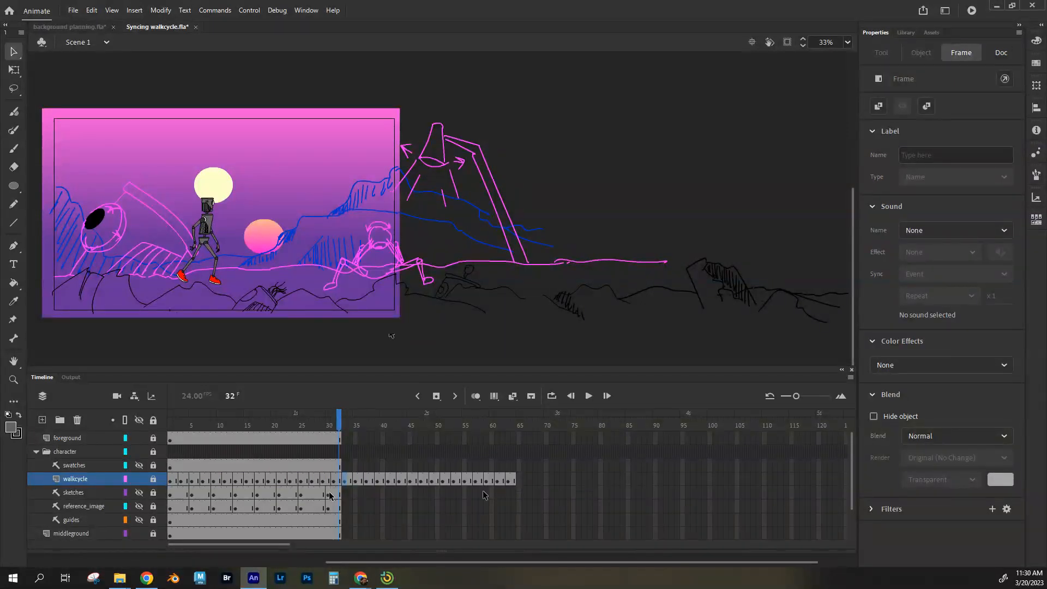
- Copy frames 1 to 64 of the walkcycle layer and paste them starting at frame 65
left_click(170, 484)
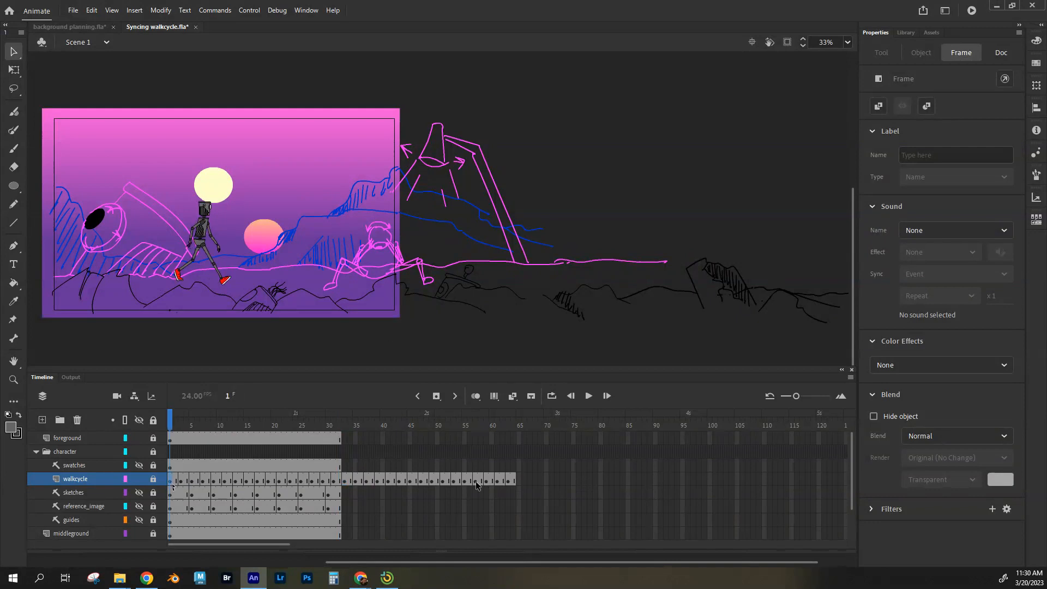
left_click(514, 483, "shift")
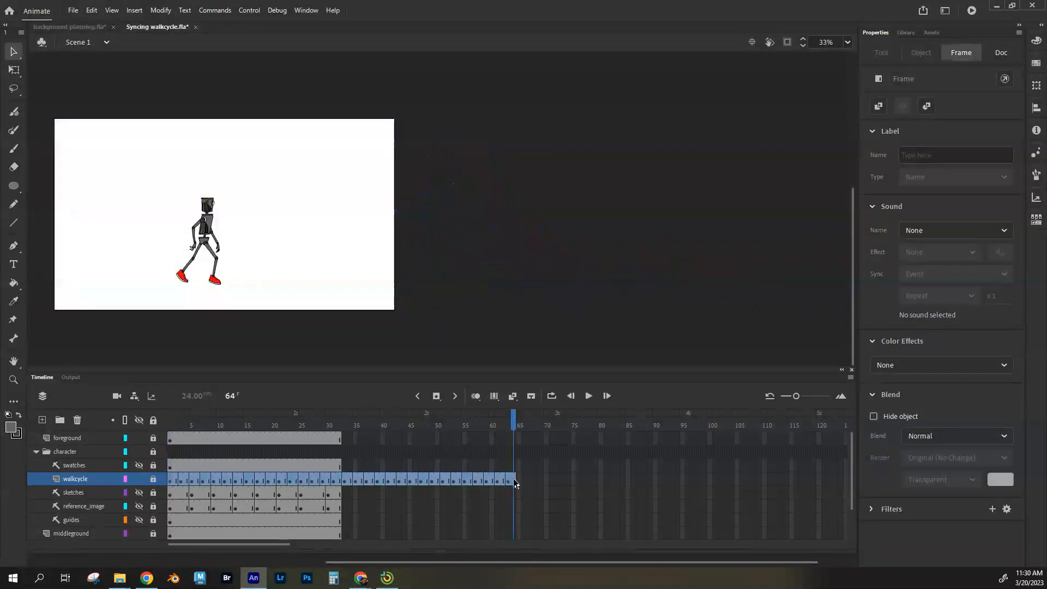
right_click(514, 483)
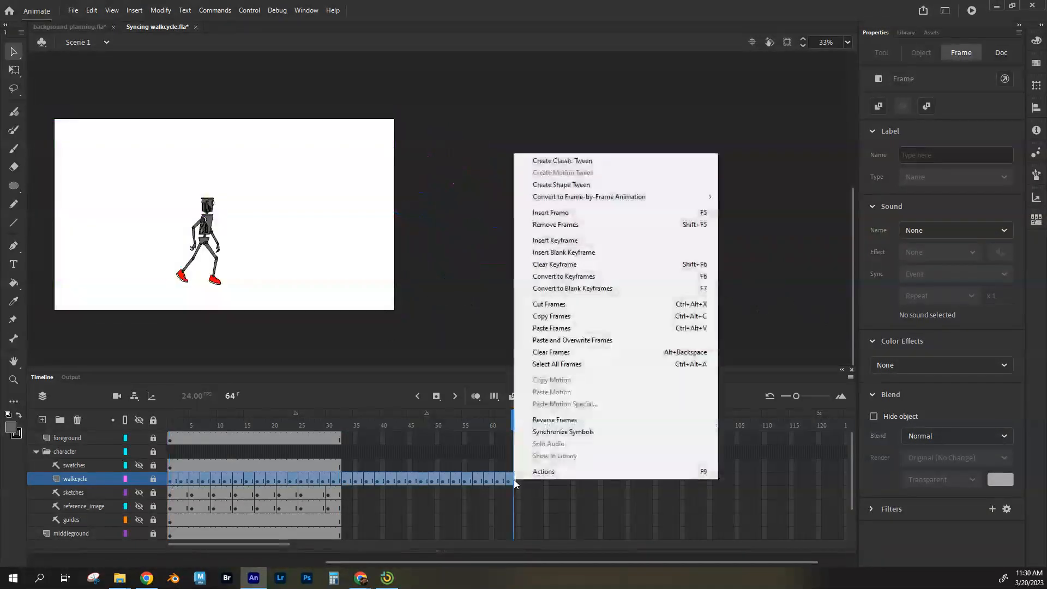
left_click(551, 316)
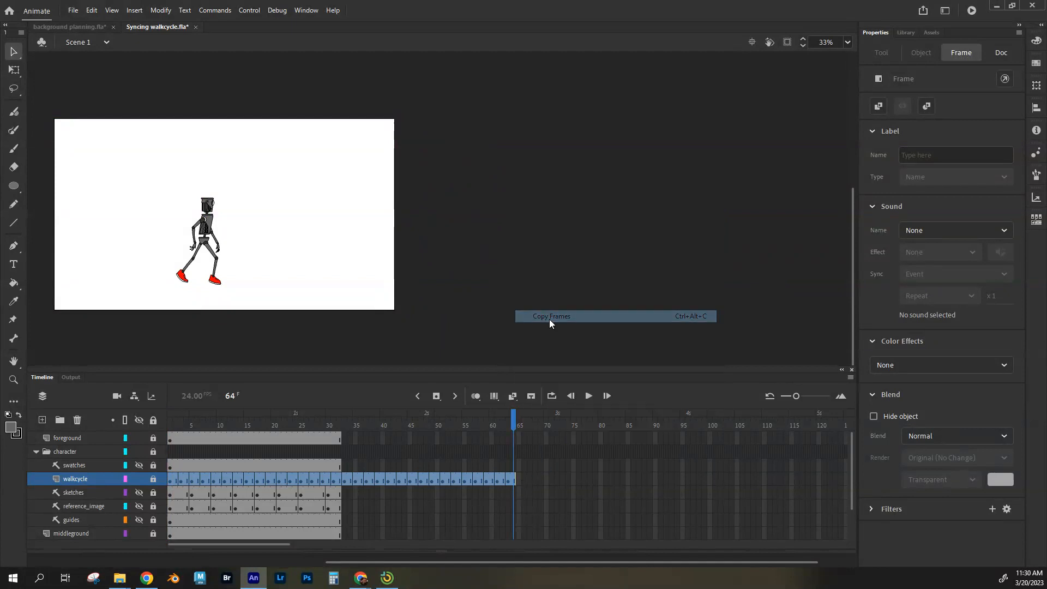
left_click(517, 481)
right_click(518, 482)
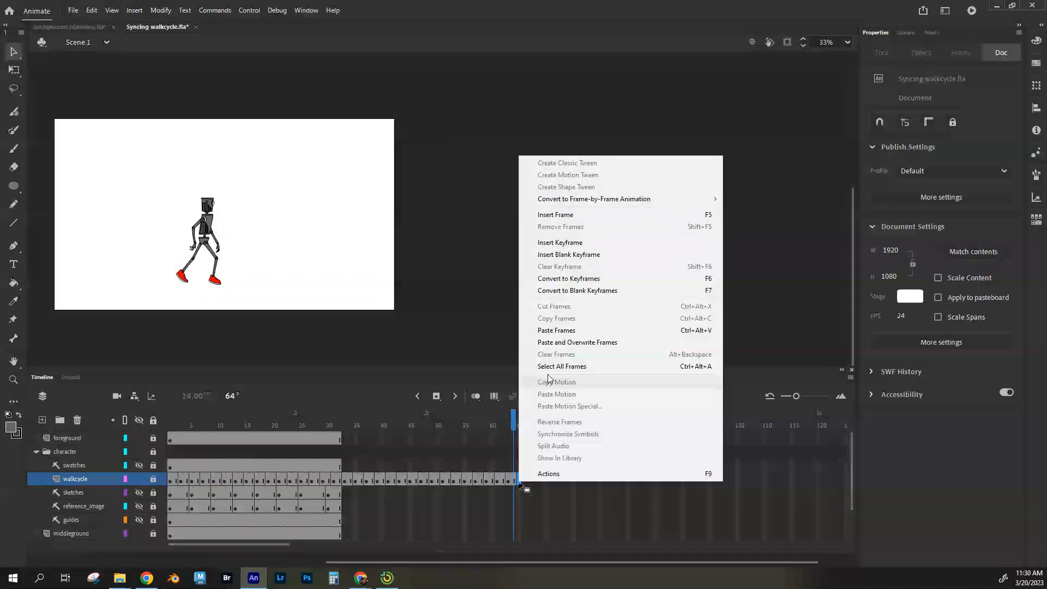
left_click(556, 330)
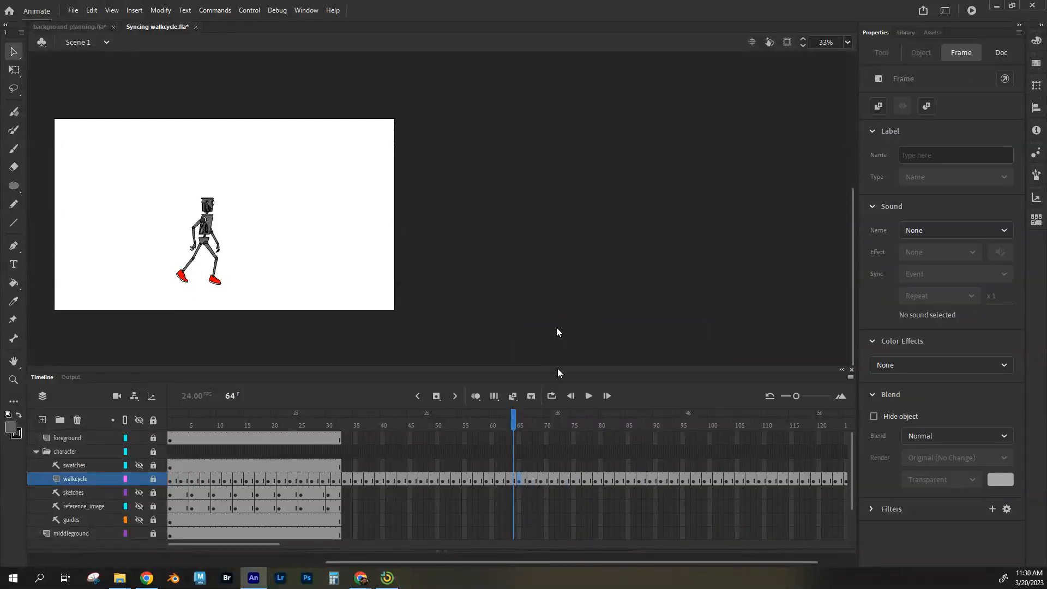
- Return the playhead to frame 1 and hide the middleground, background and suns layers
mouse_move(519, 418)
left_mouse_down()
mouse_move(172, 432)
mouse_move(487, 449)
mouse_move(850, 447)
mouse_move(199, 443)
mouse_move(179, 431)
mouse_move(28, 417)
left_mouse_up()
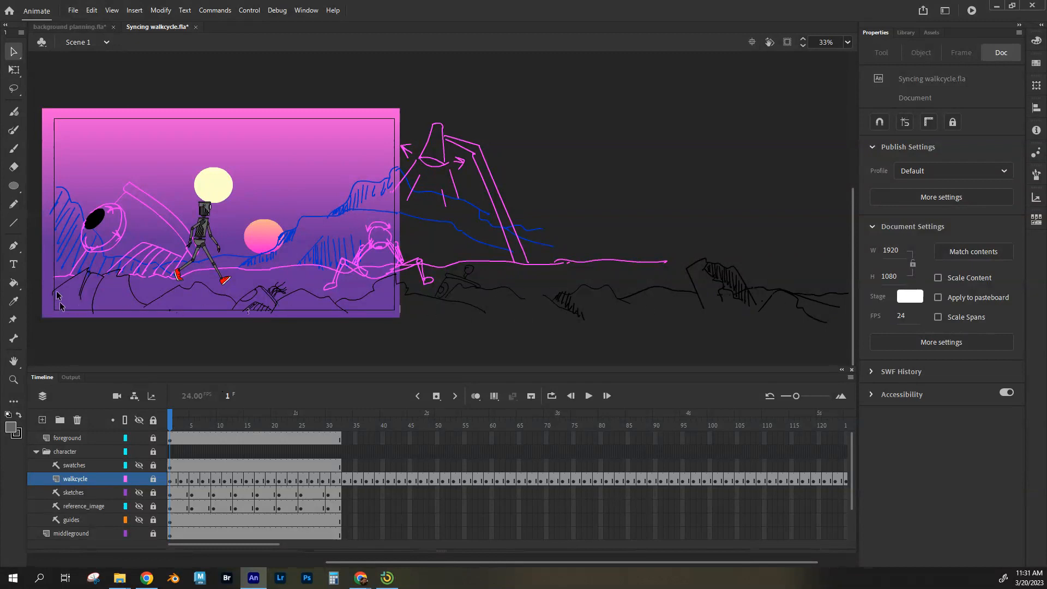
left_click(138, 533)
scroll(139, 537, "down", 1)
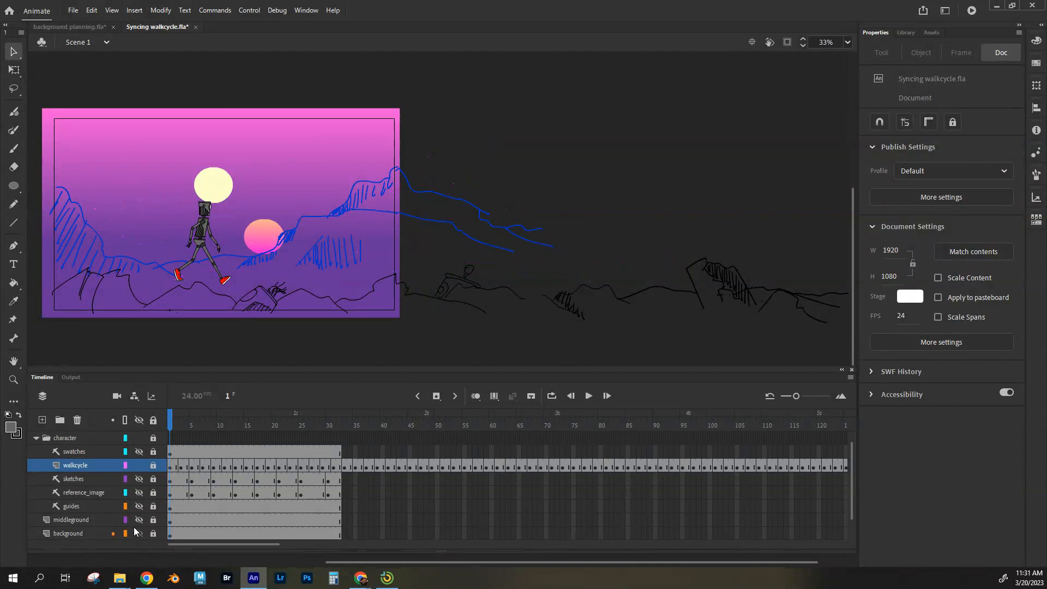
left_click(139, 533)
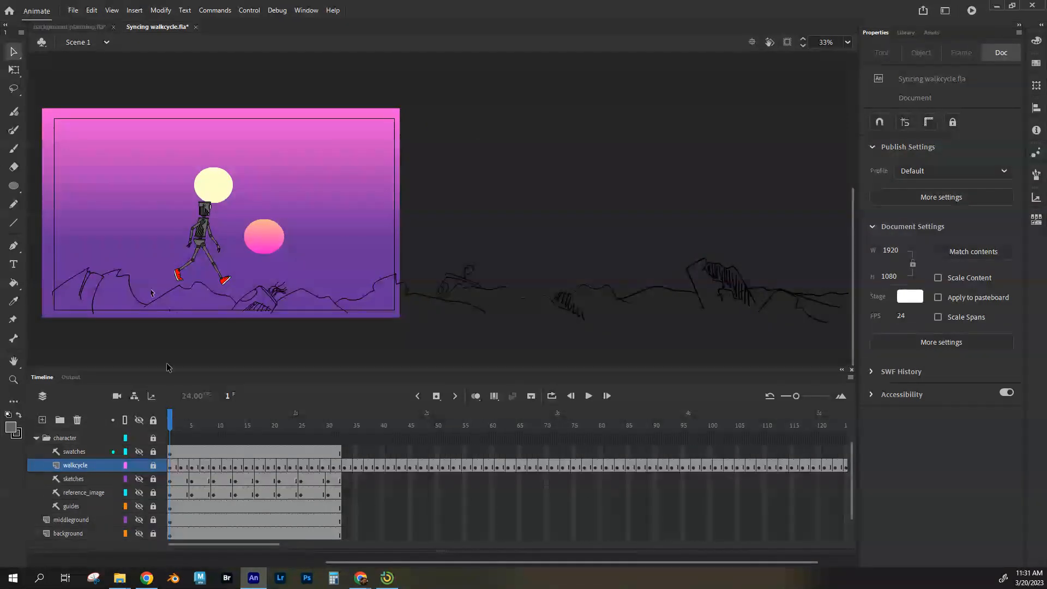
scroll(128, 526, "down", 2)
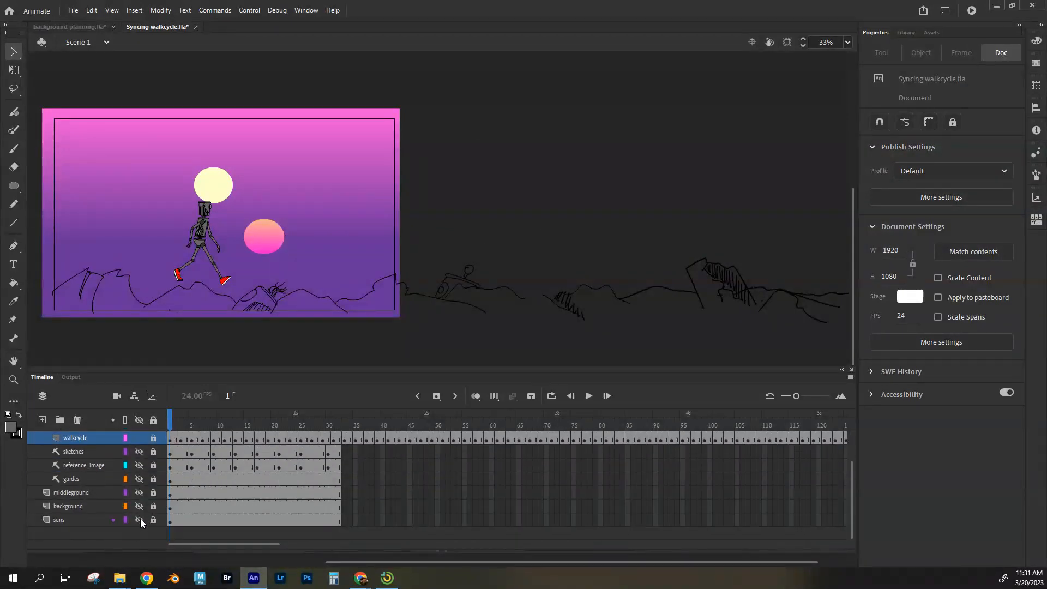
left_click(139, 520)
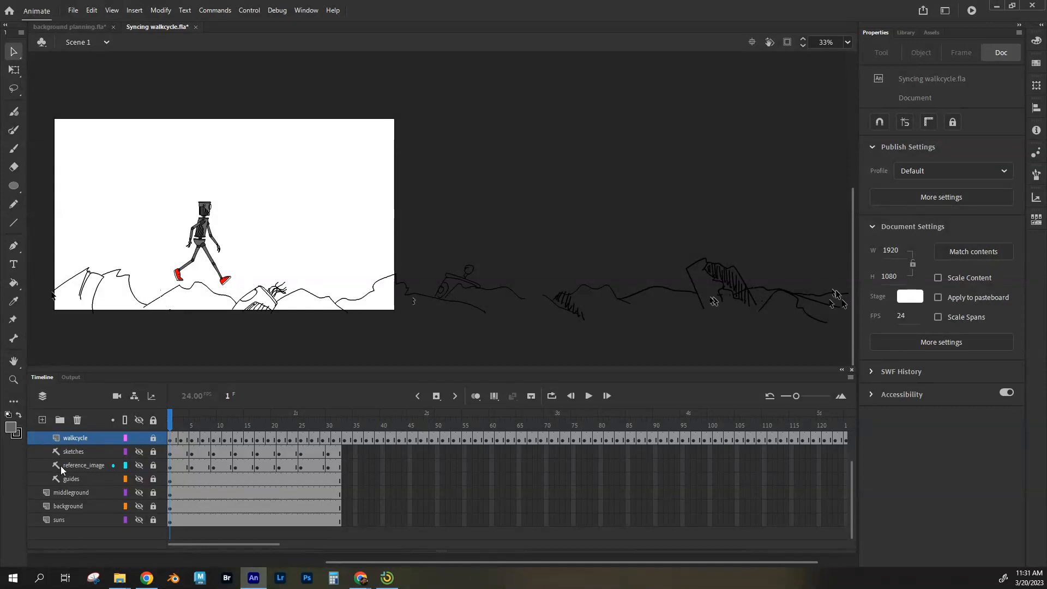
- Show the middleground and background layers again and collapse the character folder
left_click(137, 493)
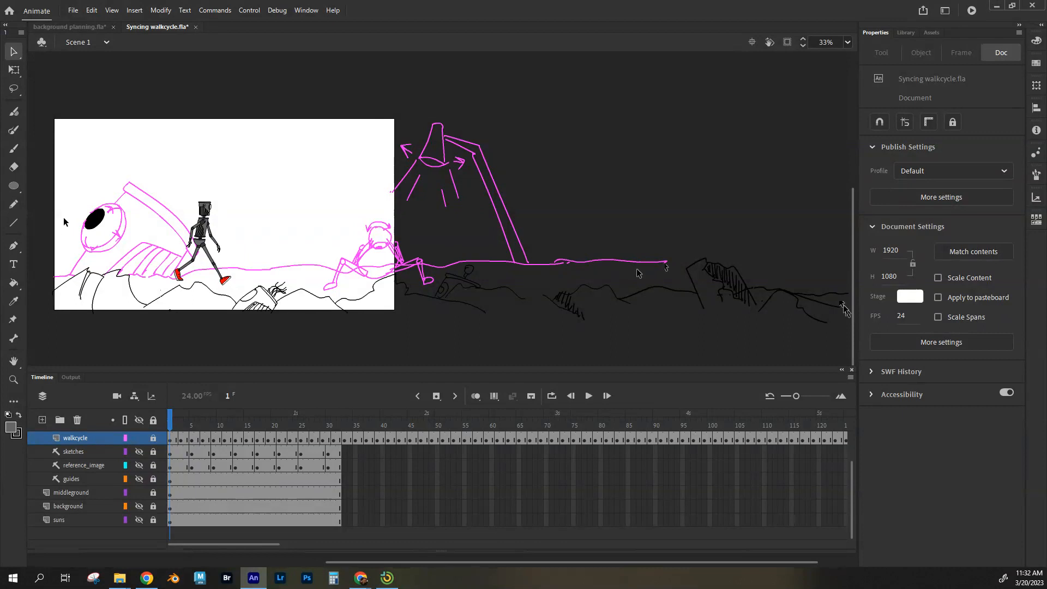
left_click(139, 506)
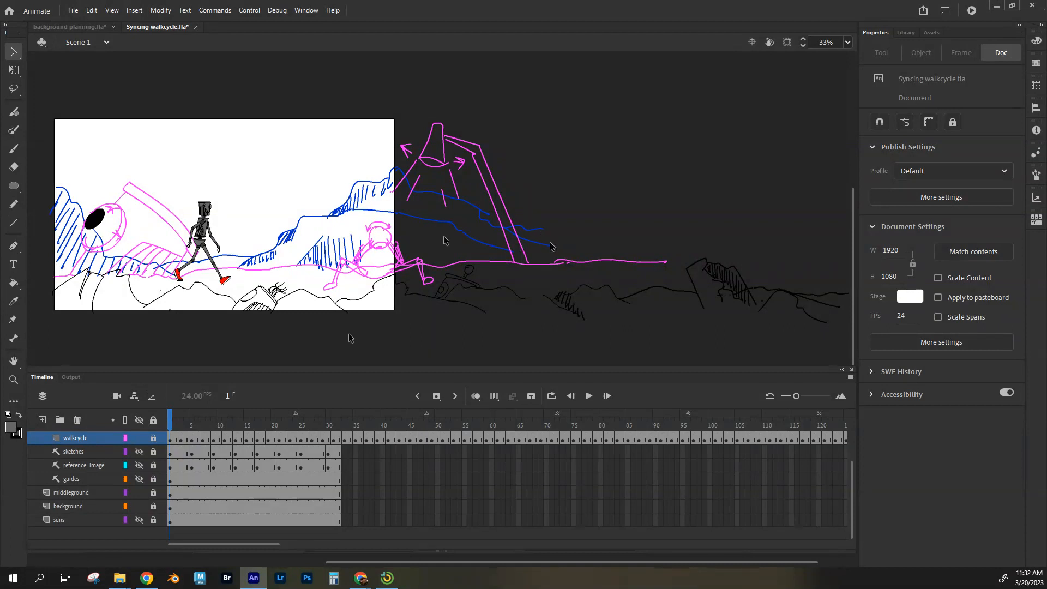
scroll(34, 450, "up", 1)
left_click(33, 438)
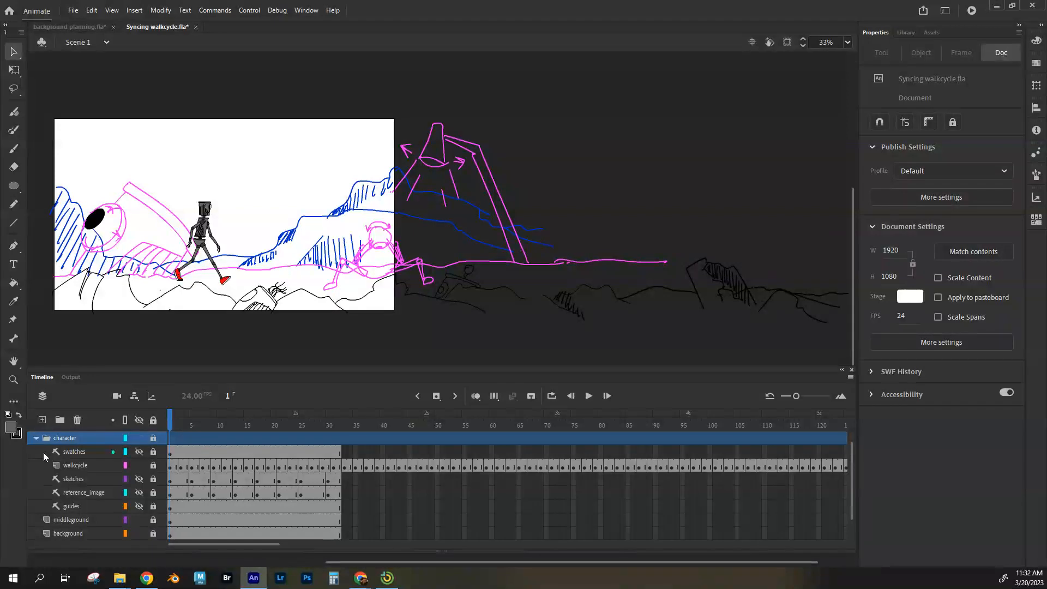
left_click(34, 439)
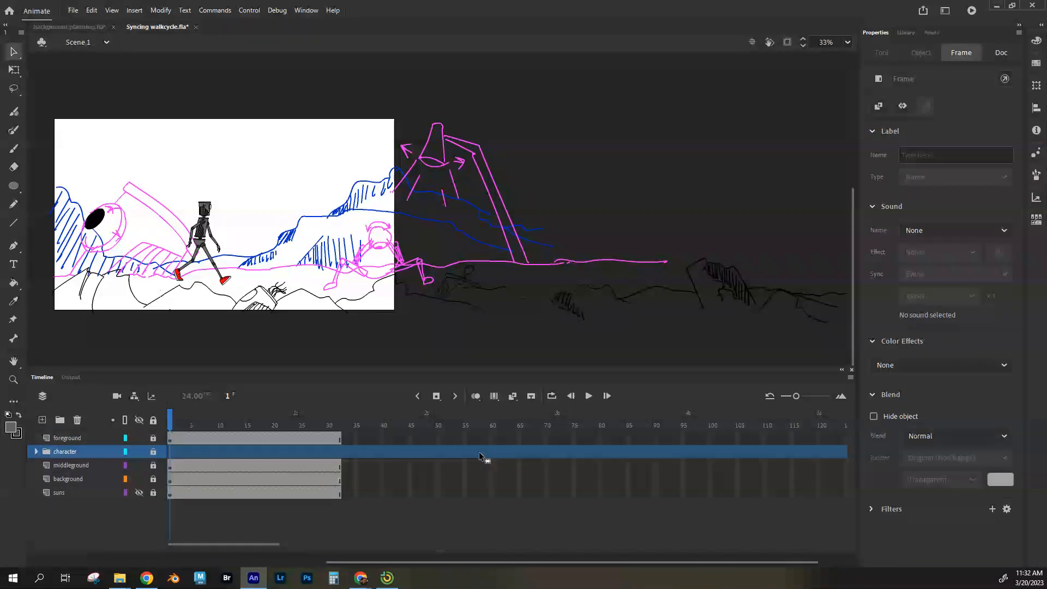
- Extend the foreground, middleground, background and suns layers to frame 128 by inserting frames
mouse_move(266, 545)
left_mouse_down()
mouse_move(284, 544)
mouse_move(274, 543)
left_mouse_up()
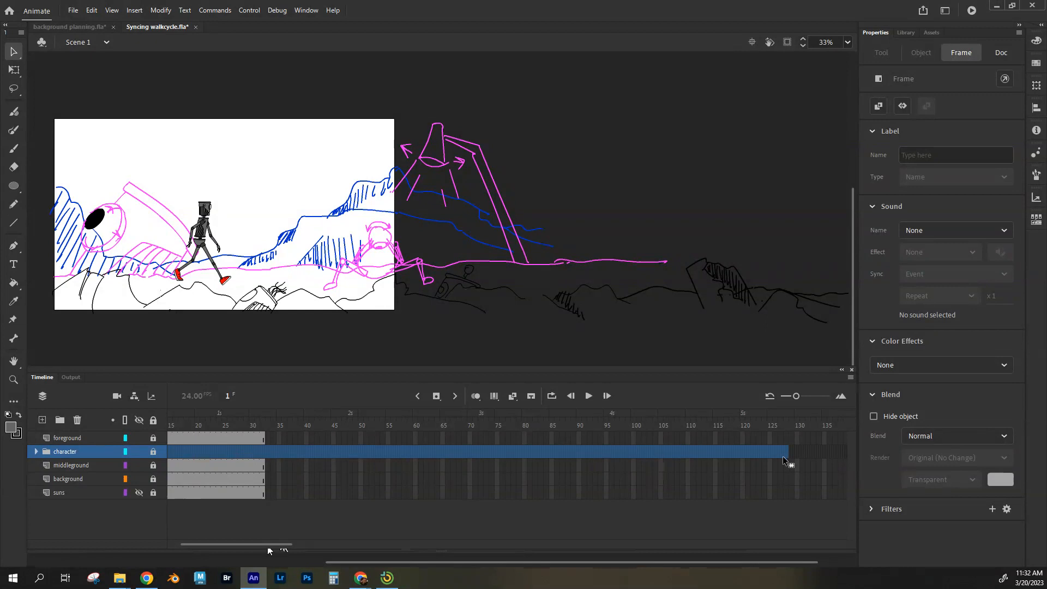
left_click(786, 439)
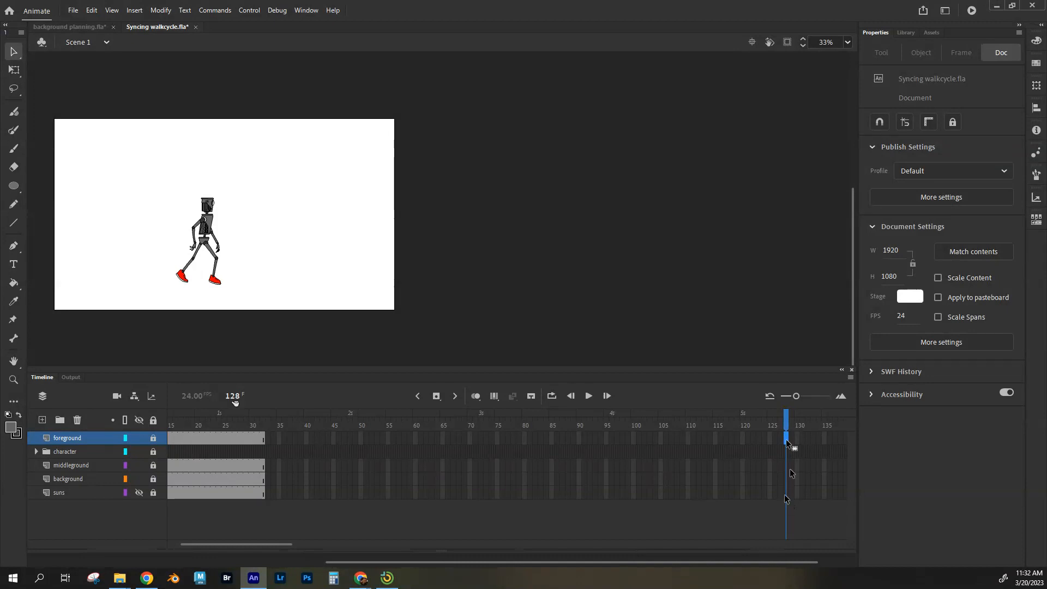
left_click_drag(786, 439, 787, 491)
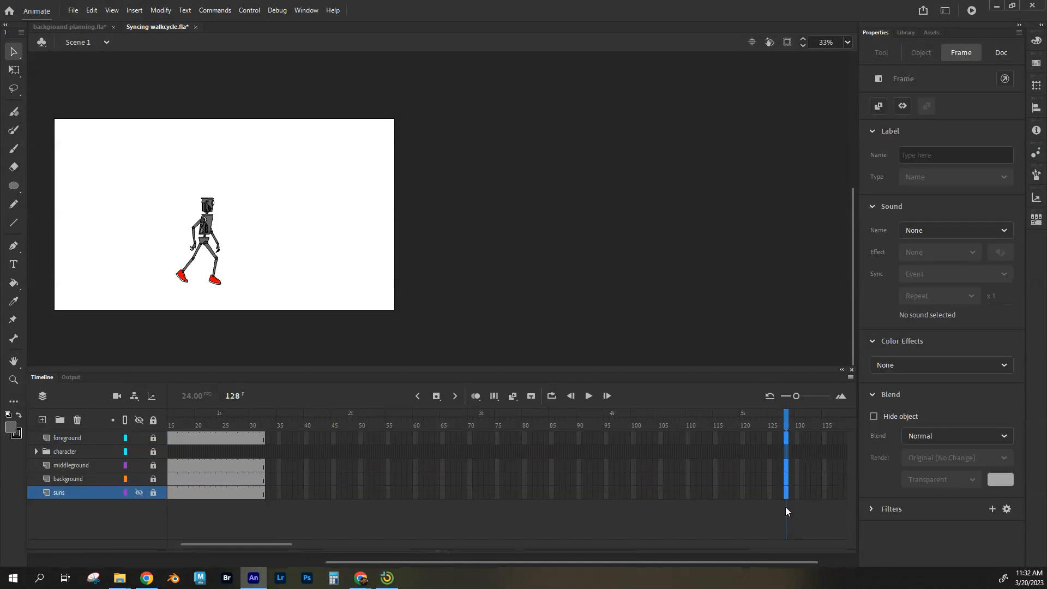
left_click(786, 439)
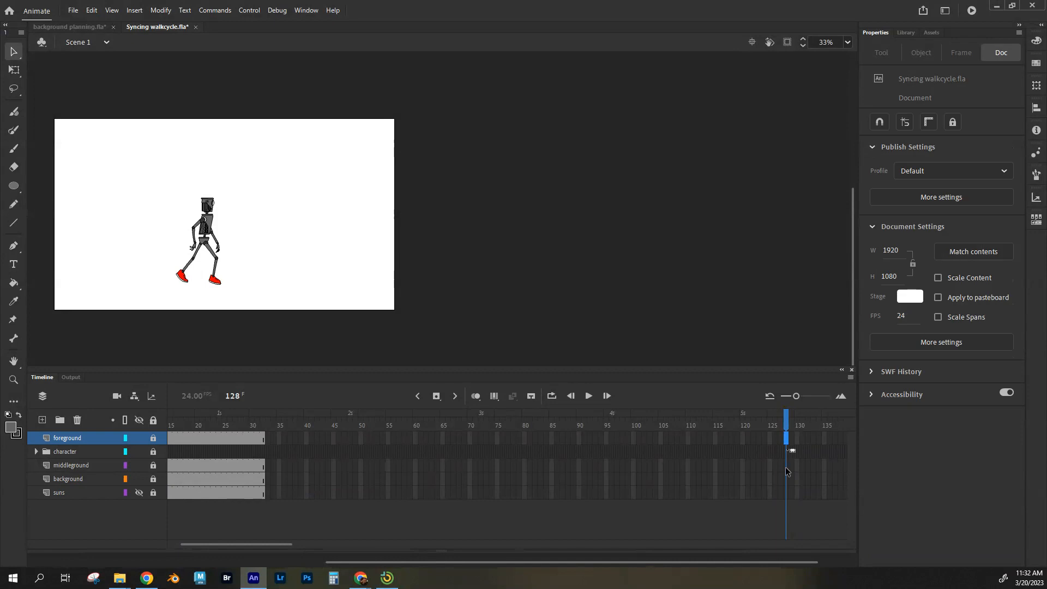
left_click(786, 497, "shift")
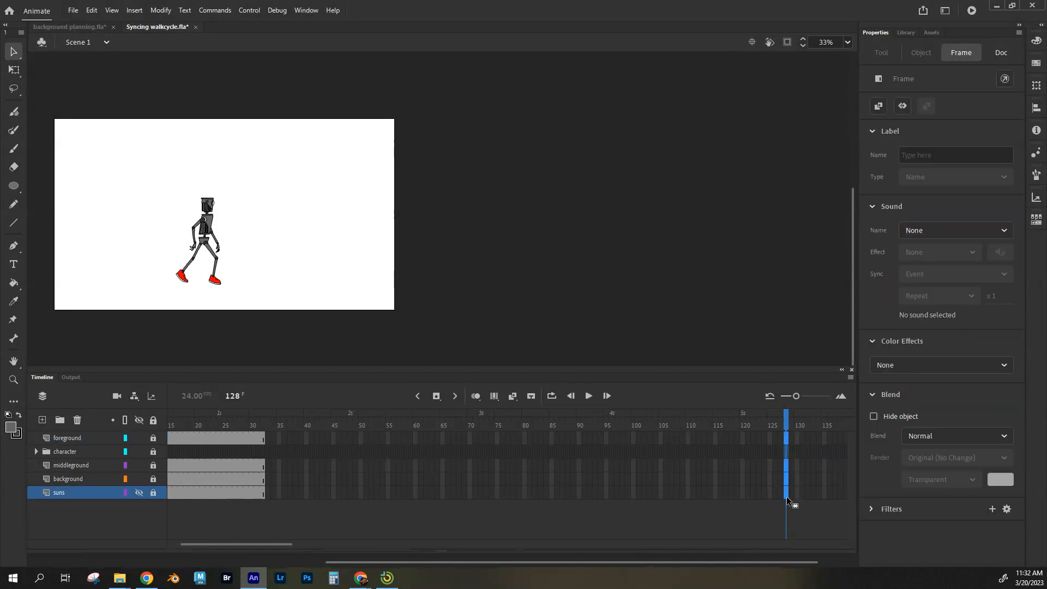
key("F5")
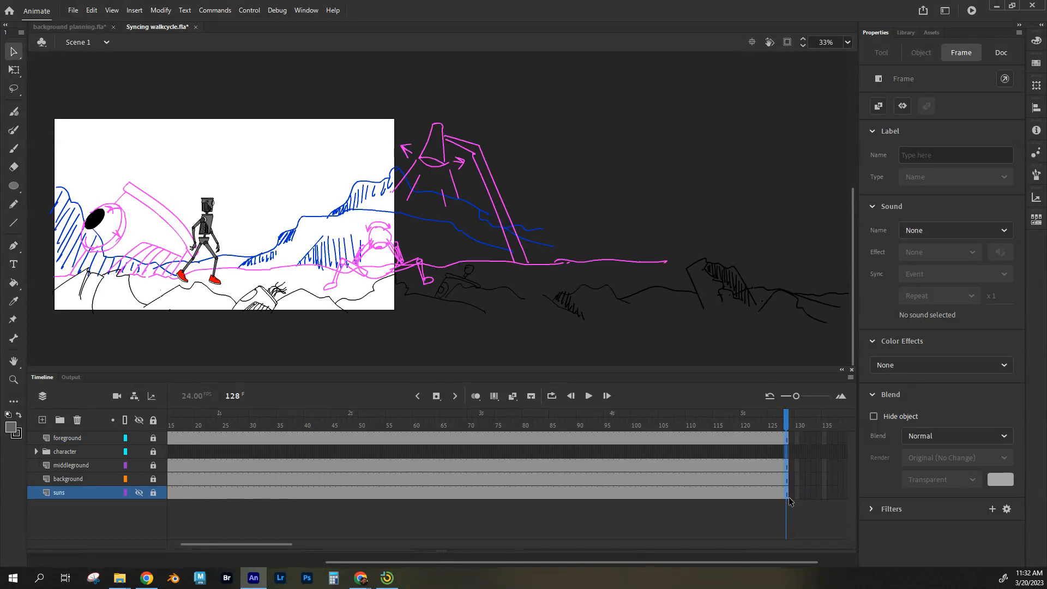
left_click(799, 516)
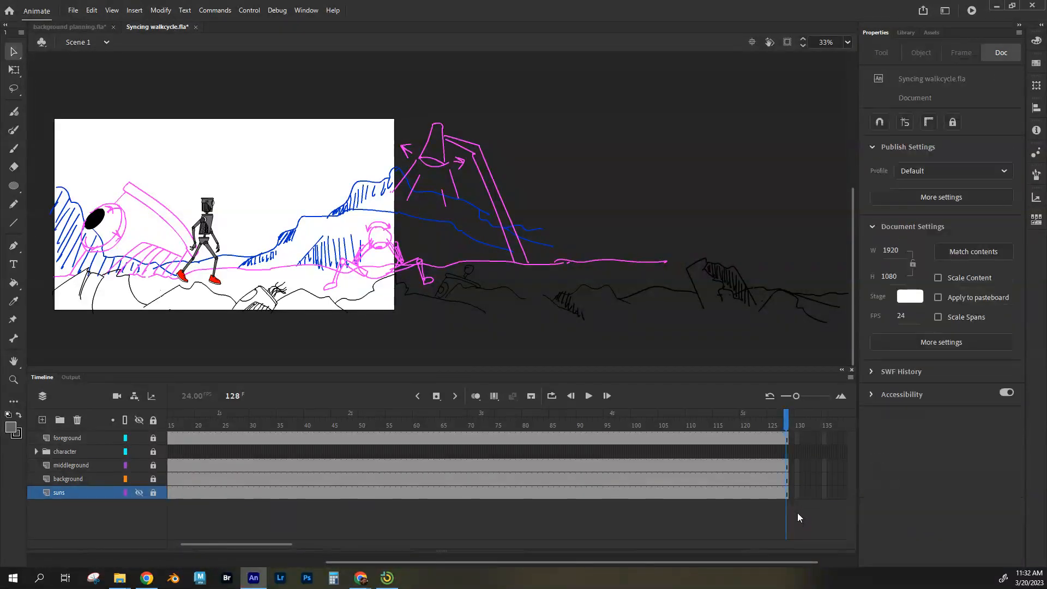
- Remove the extra frame 129 from the walkcycle layer in the character folder and return the playhead to frame 1
mouse_move(785, 422)
left_mouse_down()
mouse_move(713, 424)
mouse_move(794, 425)
mouse_move(747, 419)
mouse_move(791, 415)
left_mouse_up()
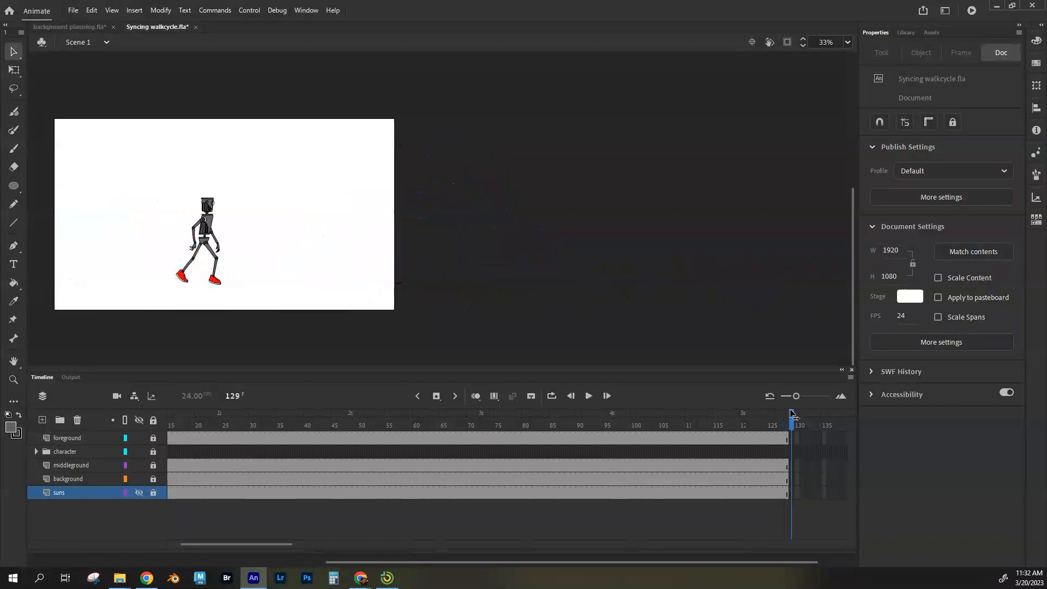
left_click(34, 452)
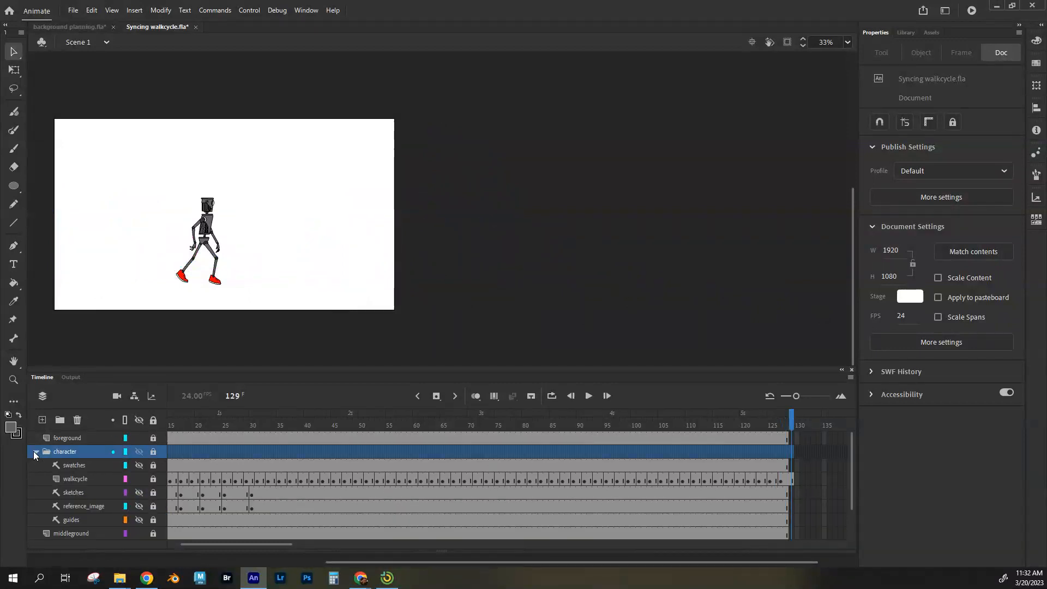
left_click(801, 463)
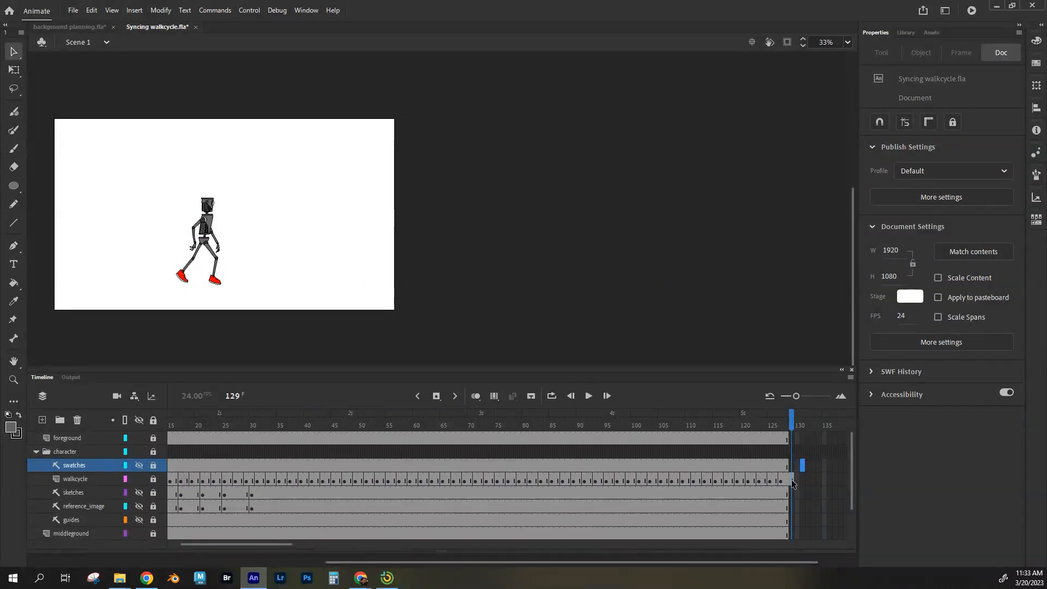
left_click(790, 479)
right_click(792, 480)
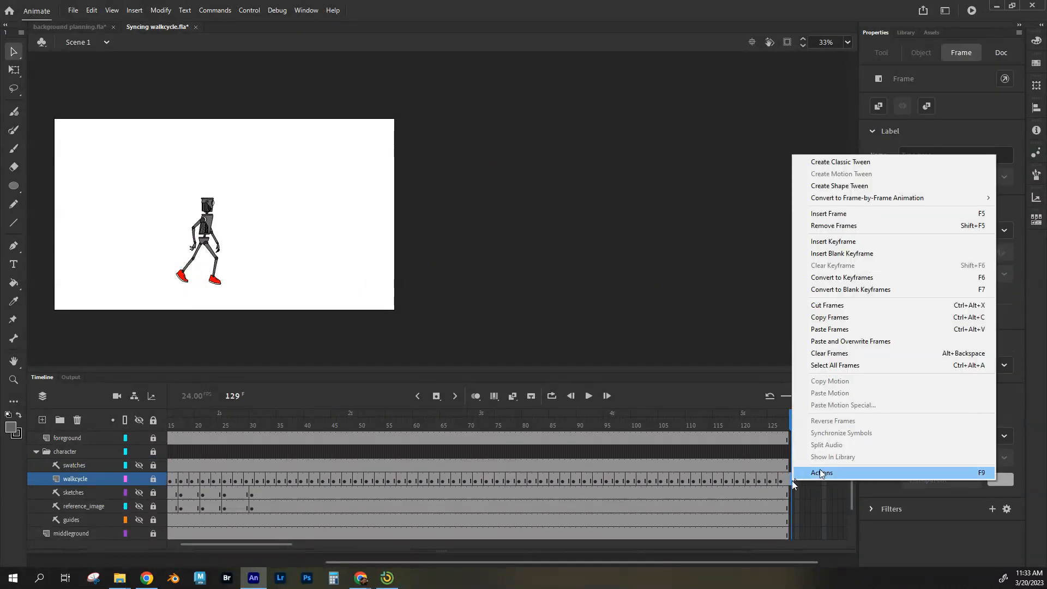
left_click(839, 229)
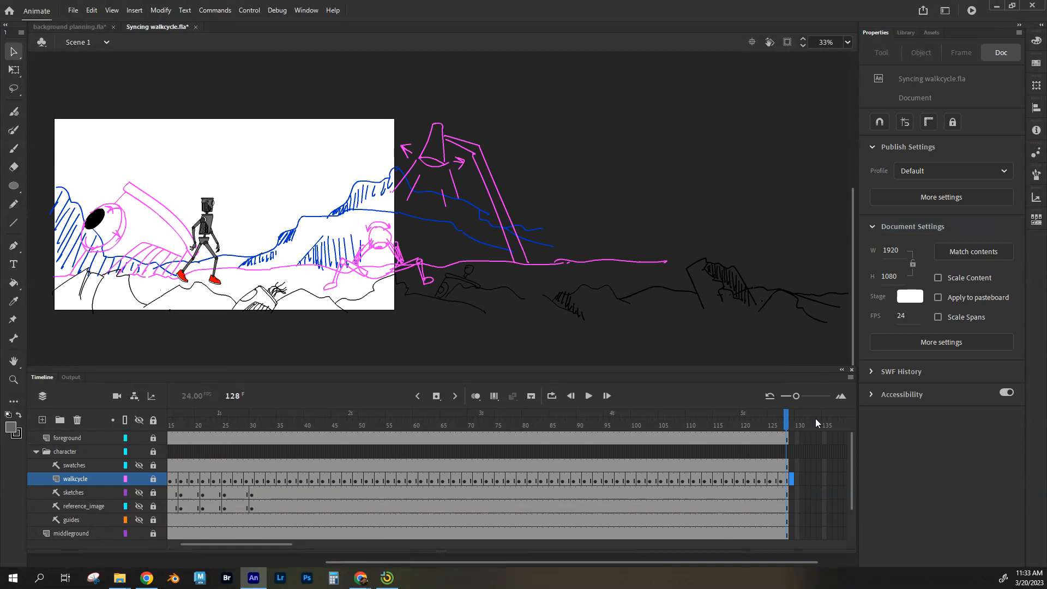
left_click_drag(786, 418, 134, 416)
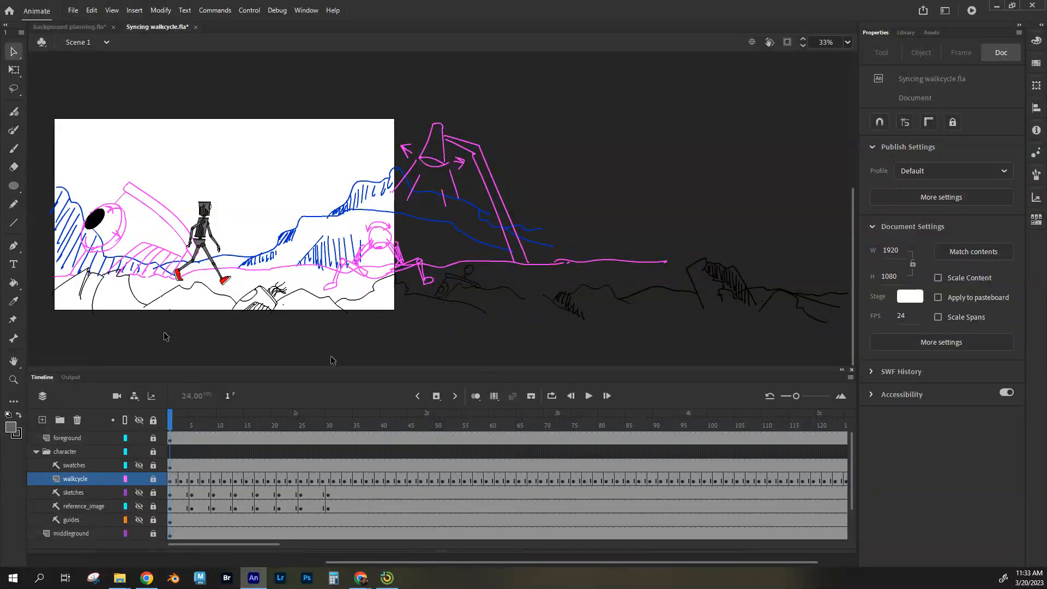
- Create a layer folder named front, move the foreground layer into it and collapse the folder
left_click(67, 438)
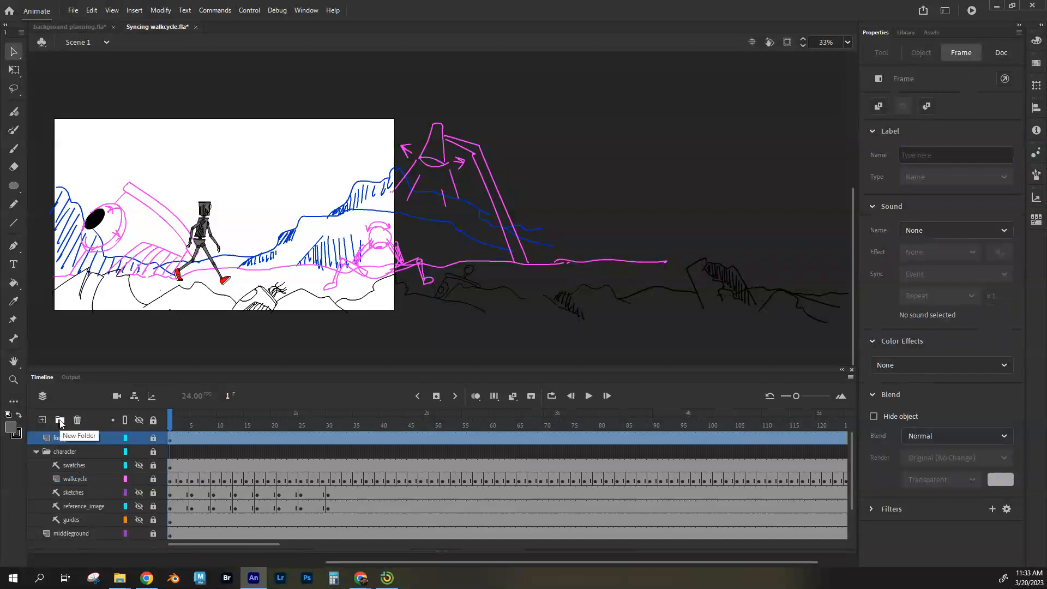
left_click(60, 420)
double_click(90, 439)
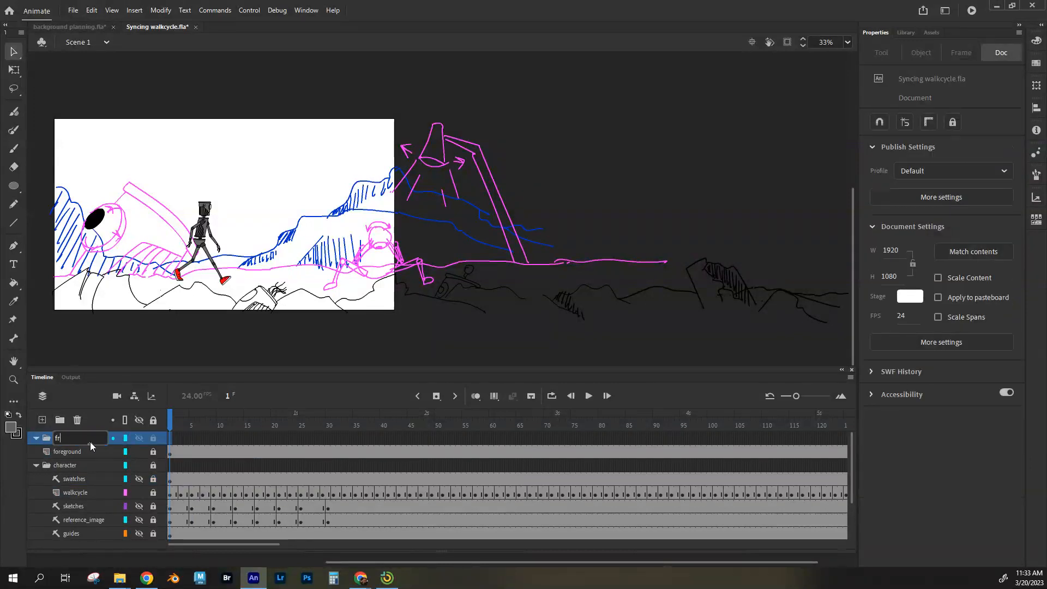
type("front")
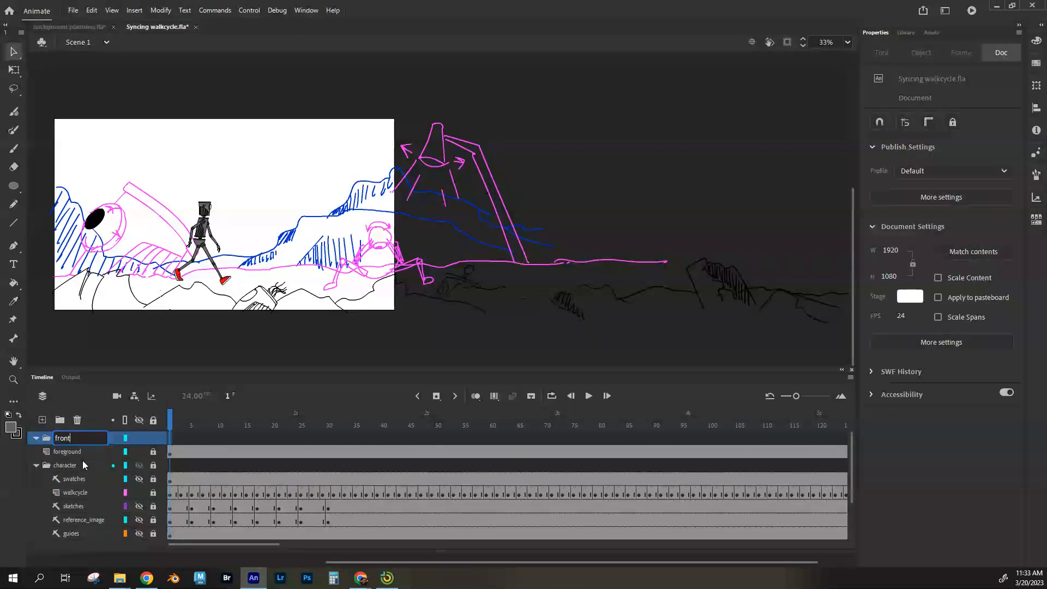
left_click(83, 454)
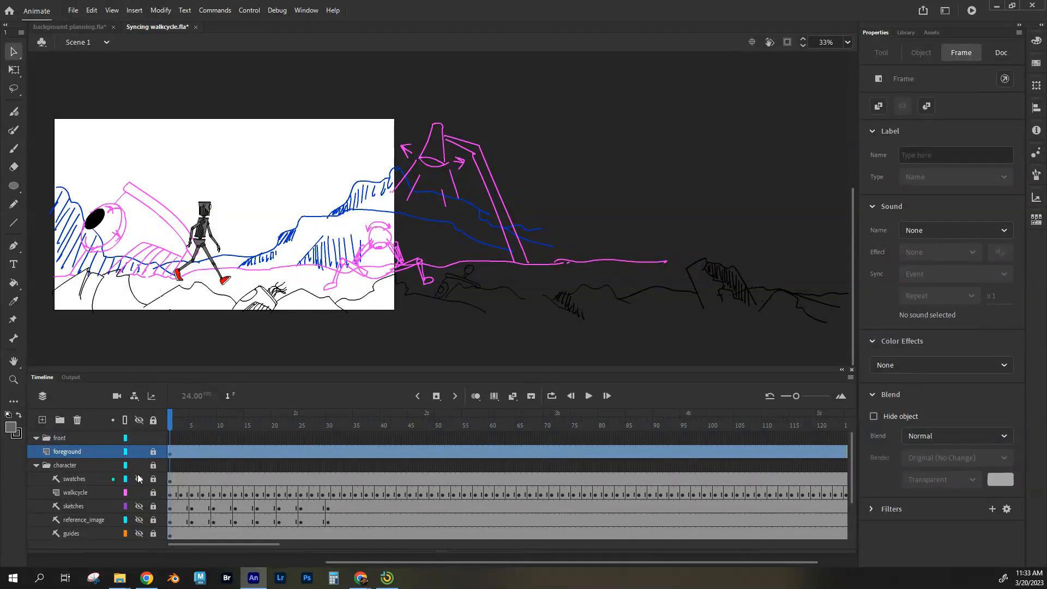
left_click_drag(62, 452, 74, 444)
left_click(36, 438)
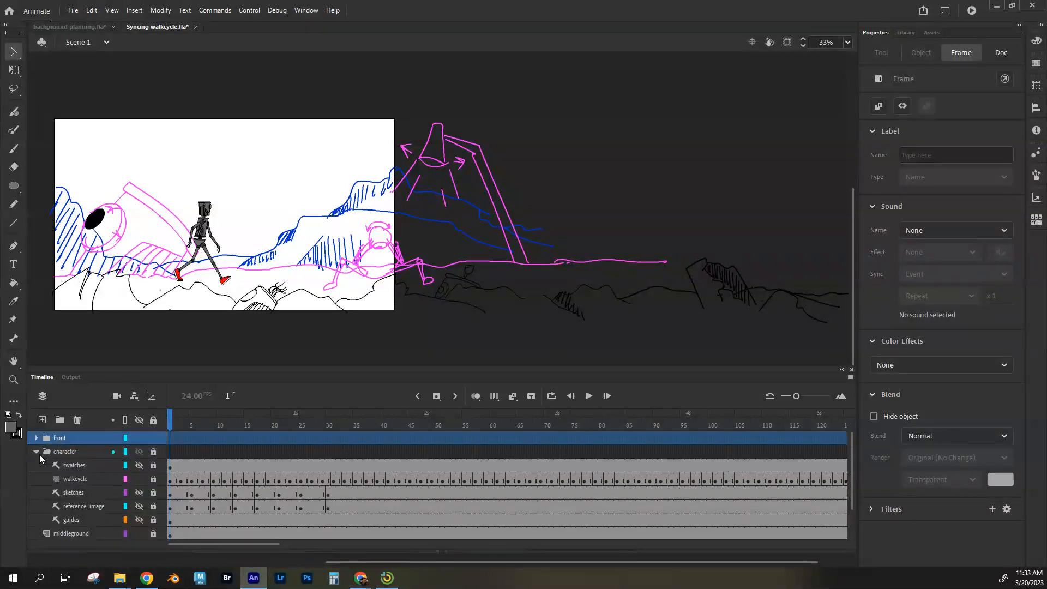
- Collapse the character folder and put the middleground layer into a new collapsed folder named middle
left_click(37, 451)
left_click(67, 465)
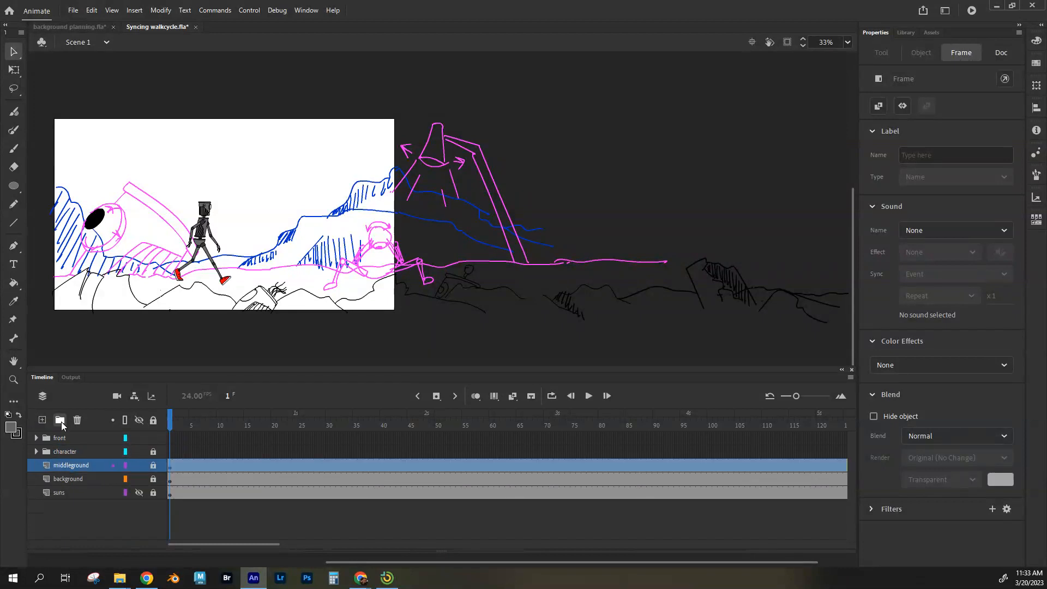
left_click(60, 420)
double_click(67, 466)
type("middle")
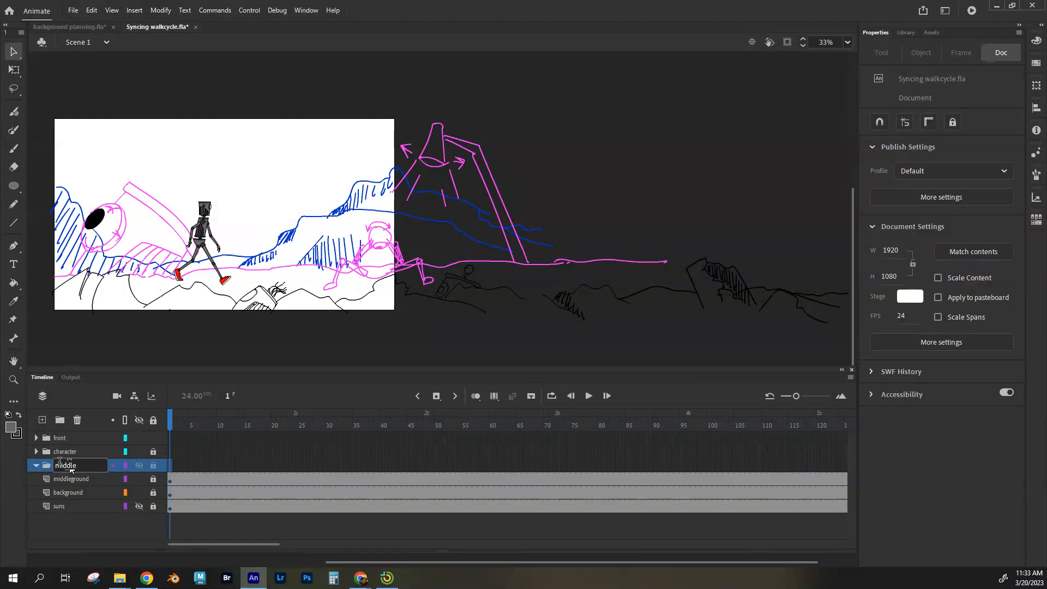
left_click(71, 480)
left_click_drag(73, 472, 73, 473)
left_click(36, 466)
- Create a layer folder named back, move the background and suns layers into it and collapse the folder
left_click(64, 481)
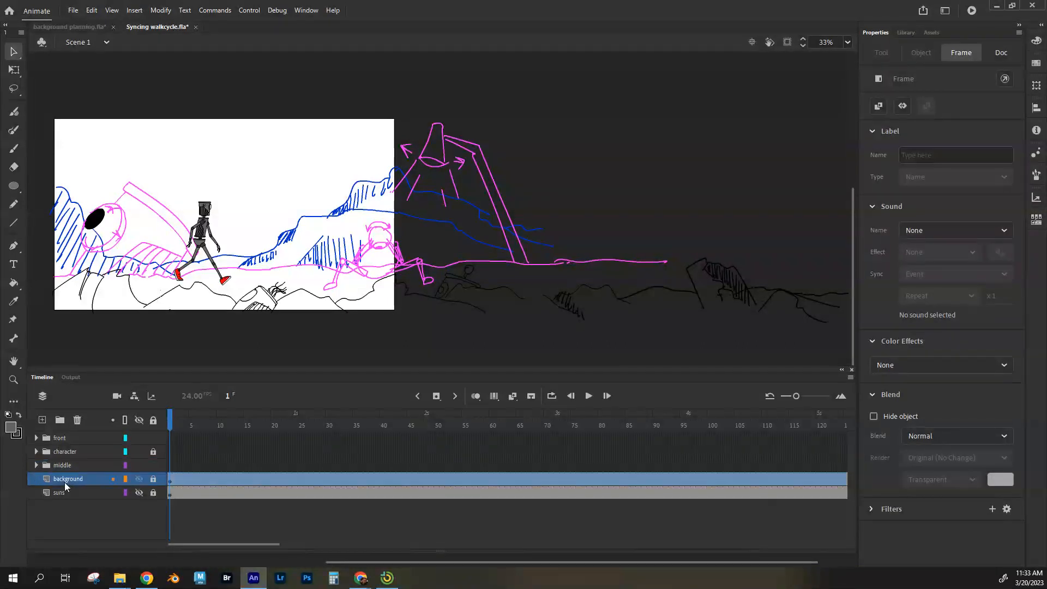
left_click(60, 419)
double_click(68, 478)
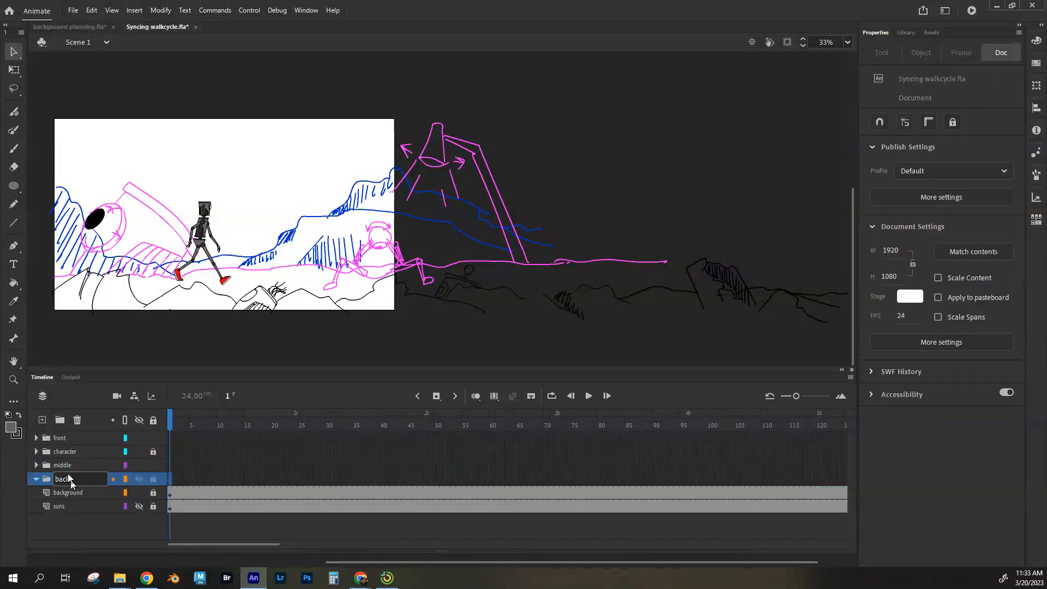
key("Return")
left_click(70, 493)
left_click(64, 505)
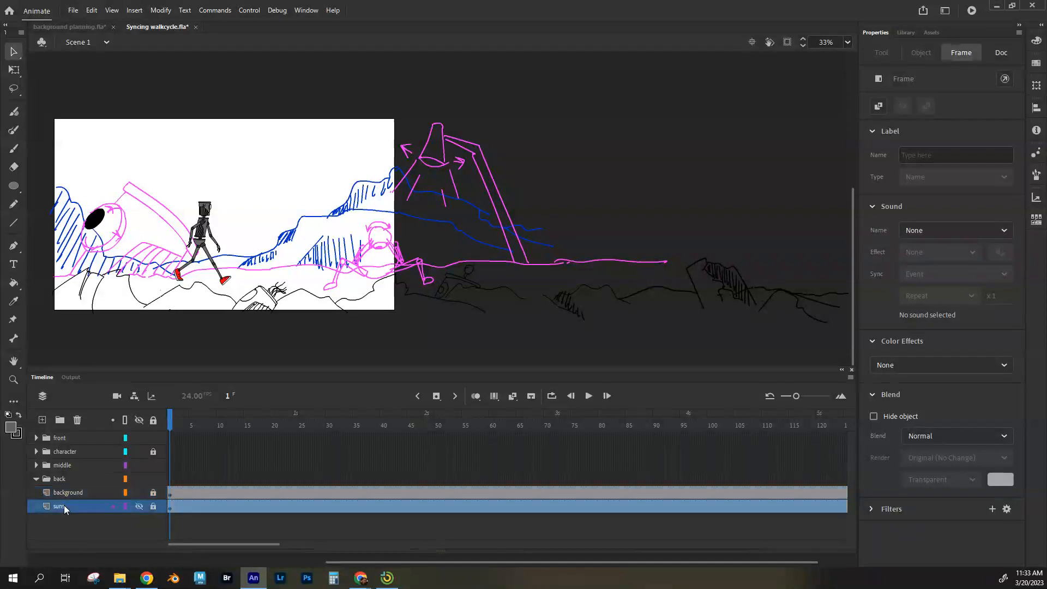
left_click(67, 492, "shift")
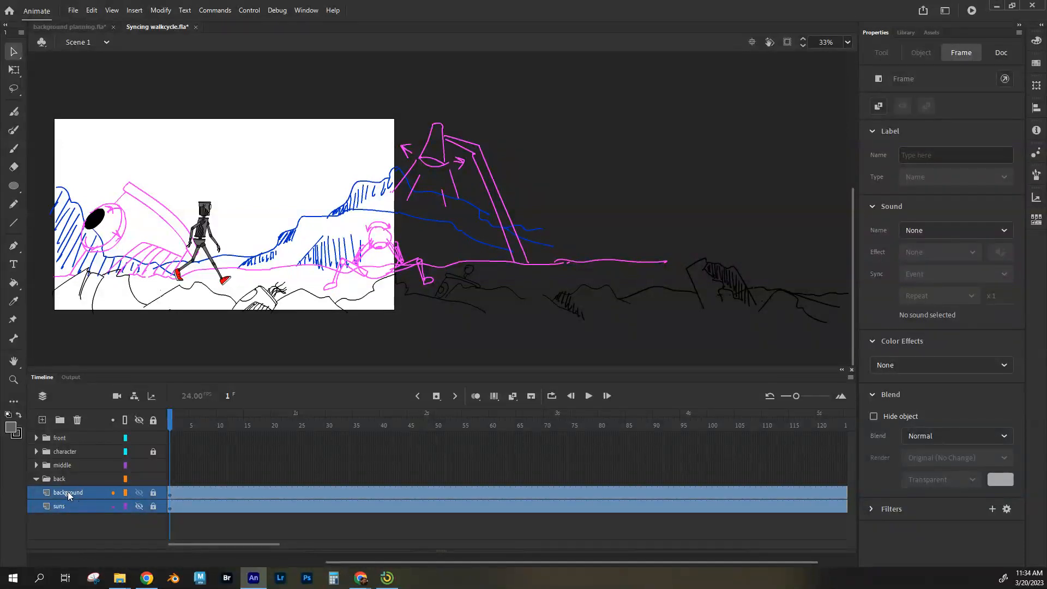
left_click_drag(67, 492, 70, 482)
left_click(37, 480)
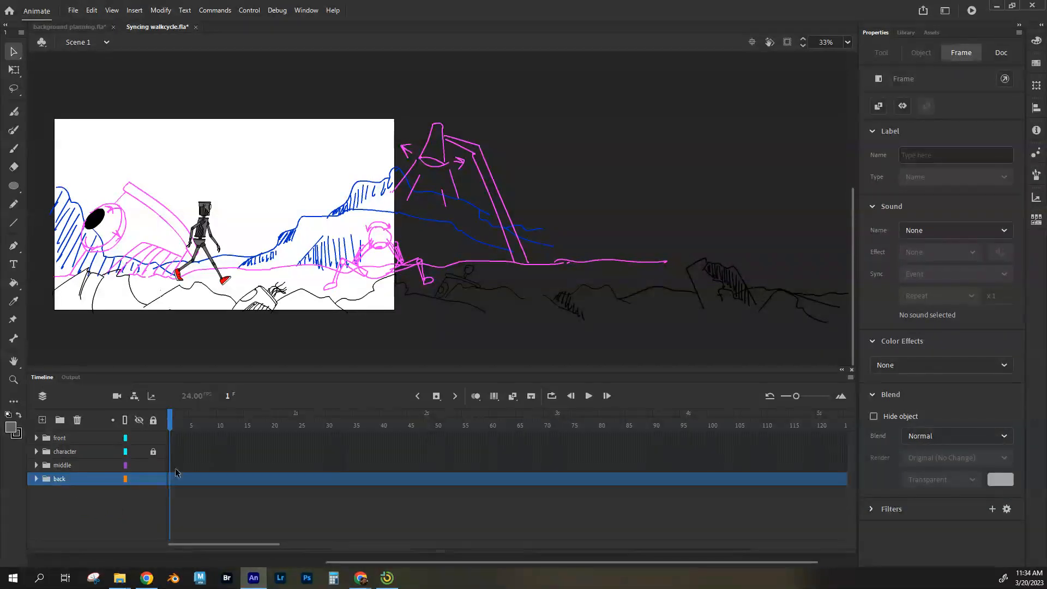
- Expand the front folder and hide the middle and back folders
left_click(36, 437)
left_click(67, 451)
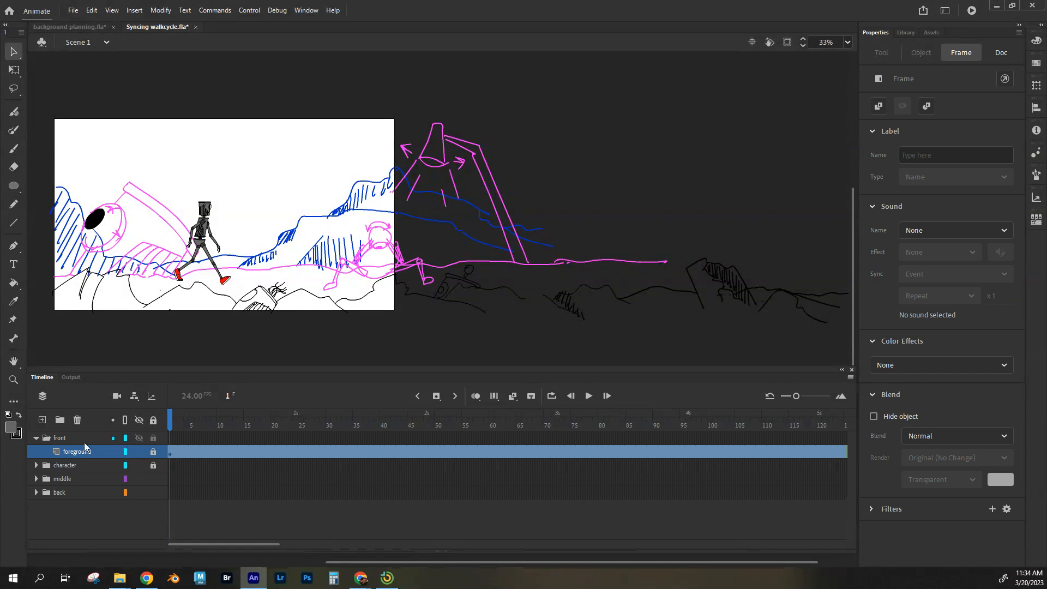
left_click(140, 479)
left_click(139, 491)
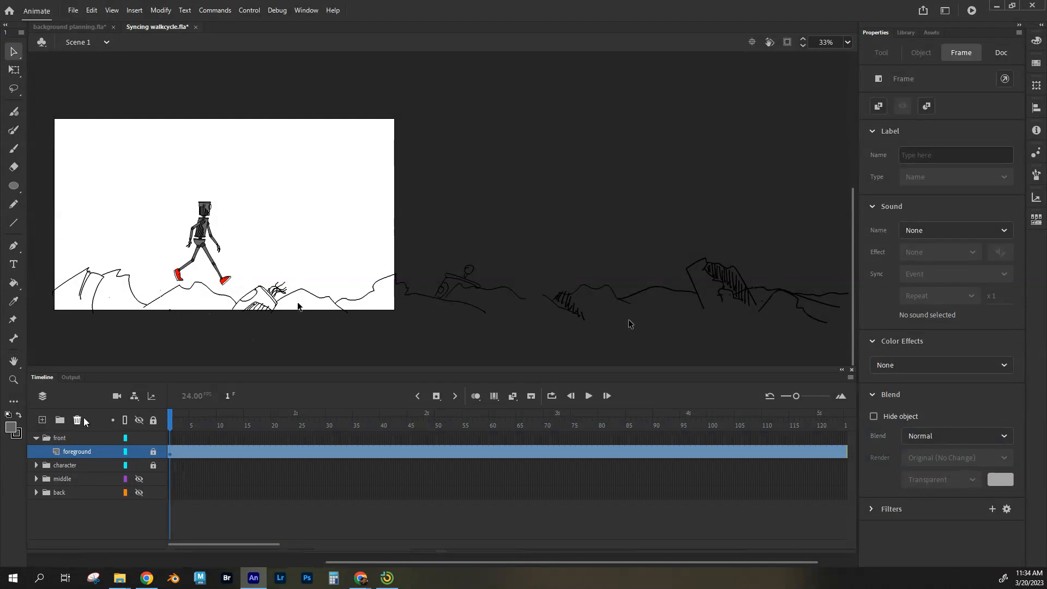
- Add a new layer named color beneath the foreground layer inside the front folder
left_click(42, 419)
left_click_drag(76, 452, 80, 464)
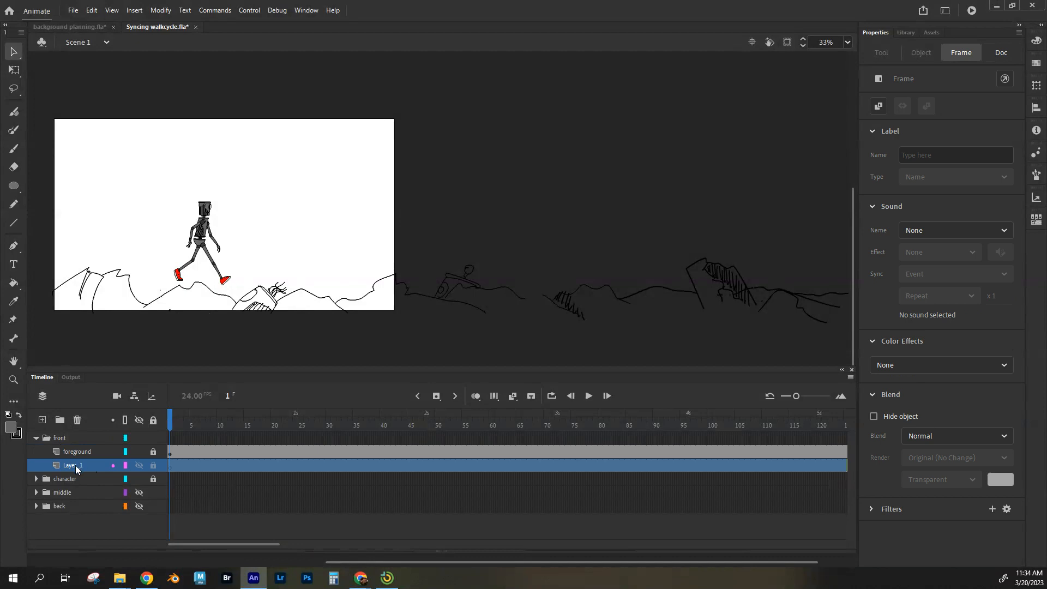
double_click(76, 465)
type("color")
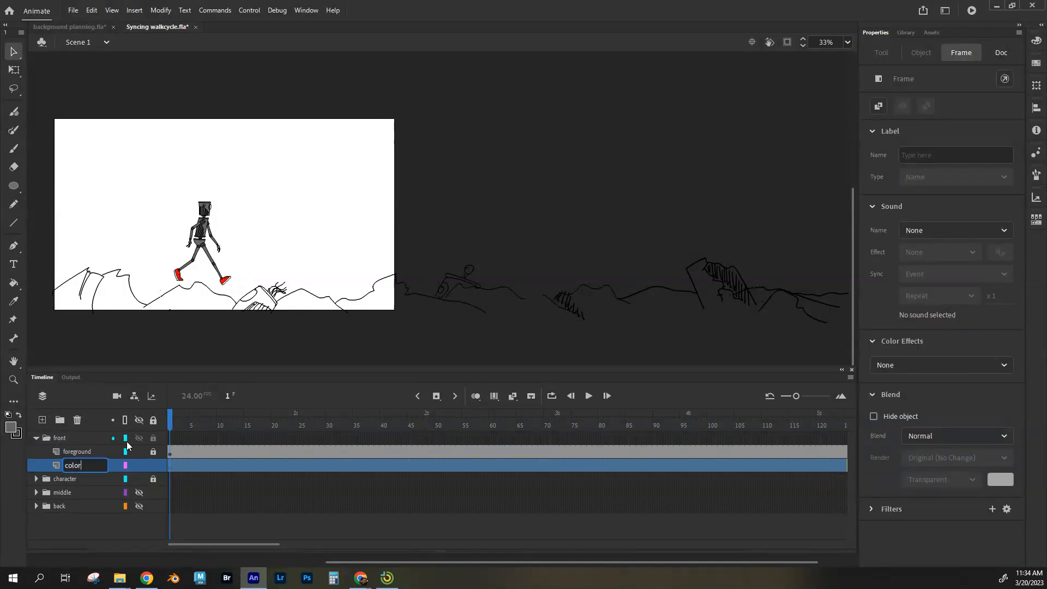
key("Return")
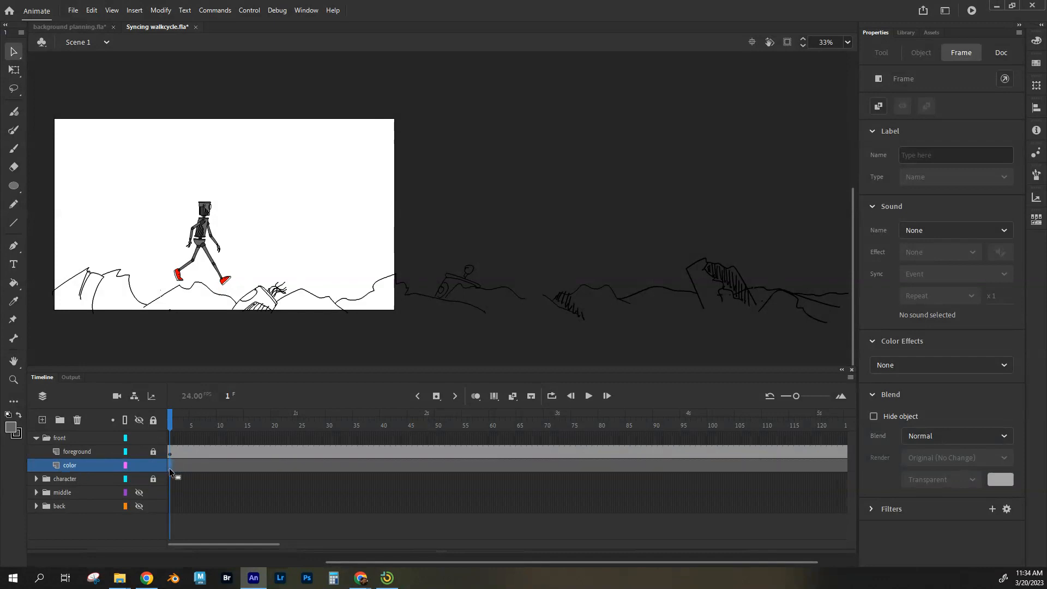
- Paint gray fill on the color layer under the leftmost foreground rocks and hill using the Classic Brush at size 48
left_click(63, 304)
key("b")
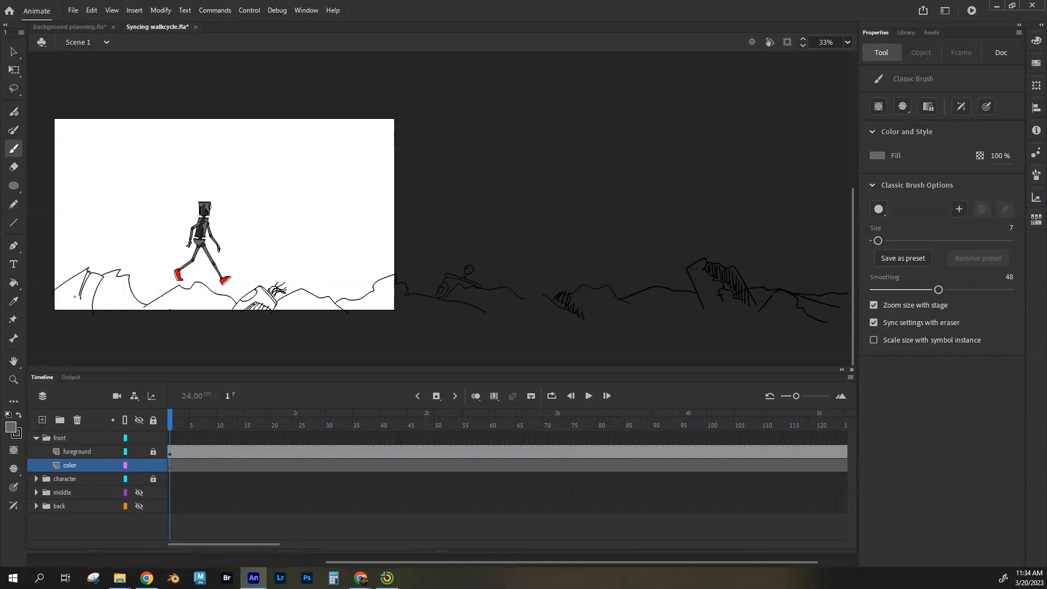
key("bracketright")
key("bracketright")
key("bracketright")
key("bracketright")
key("bracketright")
key("bracketright")
key("bracketright")
key("bracketright")
key("bracketright")
key("bracketright")
mouse_move(72, 299)
left_mouse_down()
mouse_move(55, 310)
mouse_move(77, 287)
mouse_move(55, 295)
mouse_move(84, 277)
mouse_move(79, 308)
mouse_move(137, 307)
mouse_move(121, 294)
mouse_move(77, 298)
mouse_move(125, 301)
mouse_move(87, 289)
mouse_move(94, 281)
left_mouse_up()
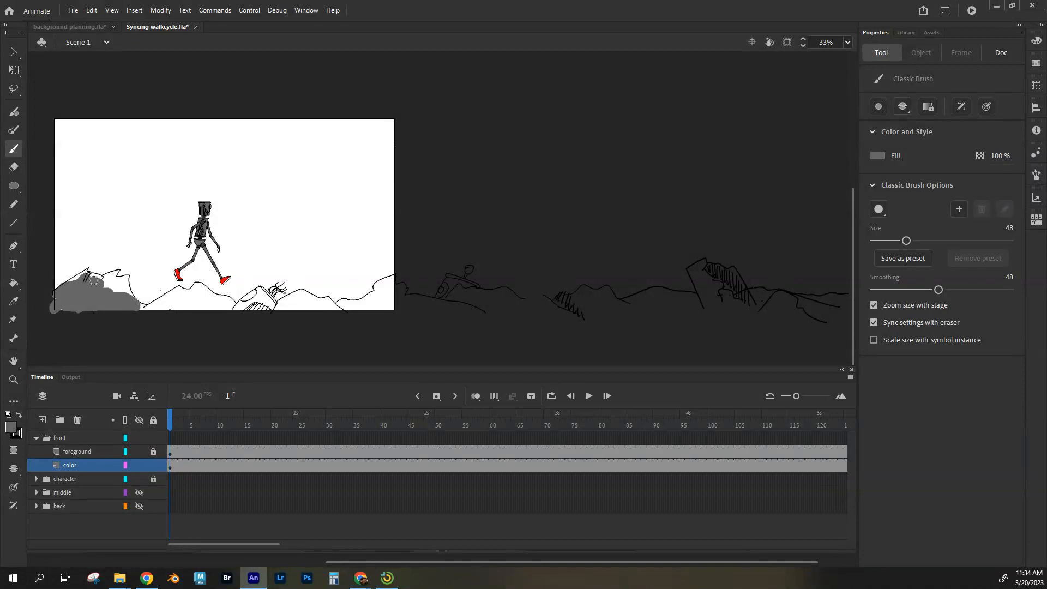
mouse_move(101, 280)
left_mouse_down()
mouse_move(87, 298)
mouse_move(122, 294)
mouse_move(122, 281)
mouse_move(143, 316)
mouse_move(137, 307)
mouse_move(176, 296)
left_mouse_up()
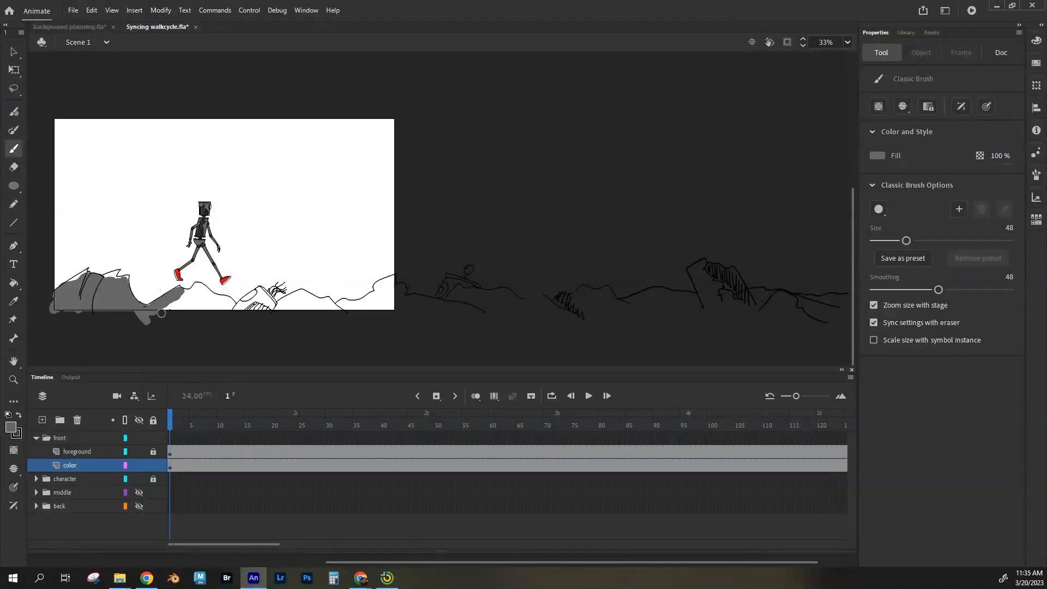
mouse_move(180, 291)
left_mouse_down()
mouse_move(189, 311)
mouse_move(165, 307)
mouse_move(202, 310)
mouse_move(176, 299)
mouse_move(204, 301)
mouse_move(198, 287)
mouse_move(217, 309)
left_mouse_up()
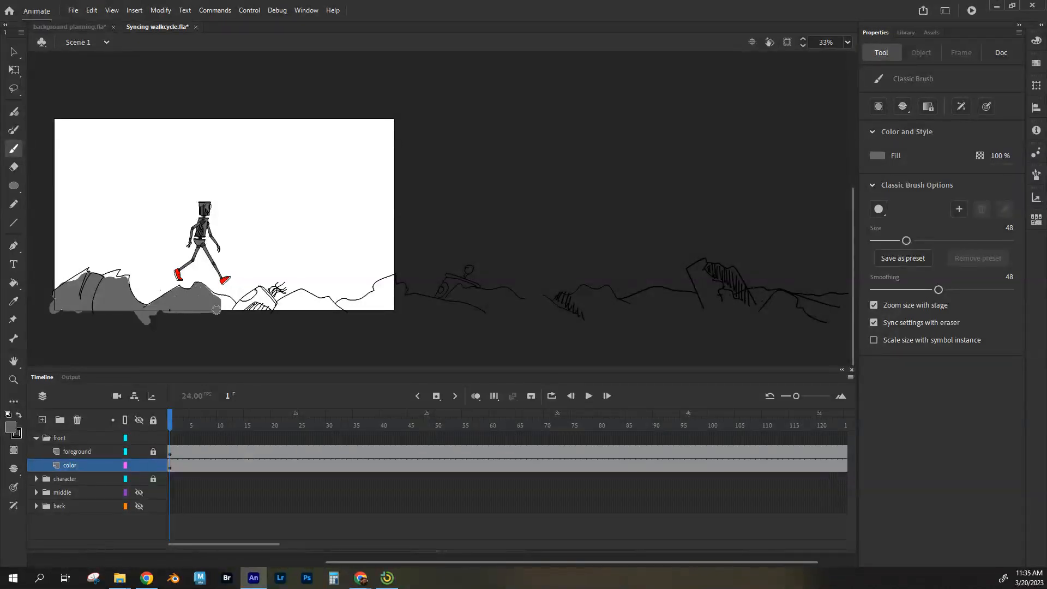
- Merge the foreground and color layers into a single layer
left_click(81, 451)
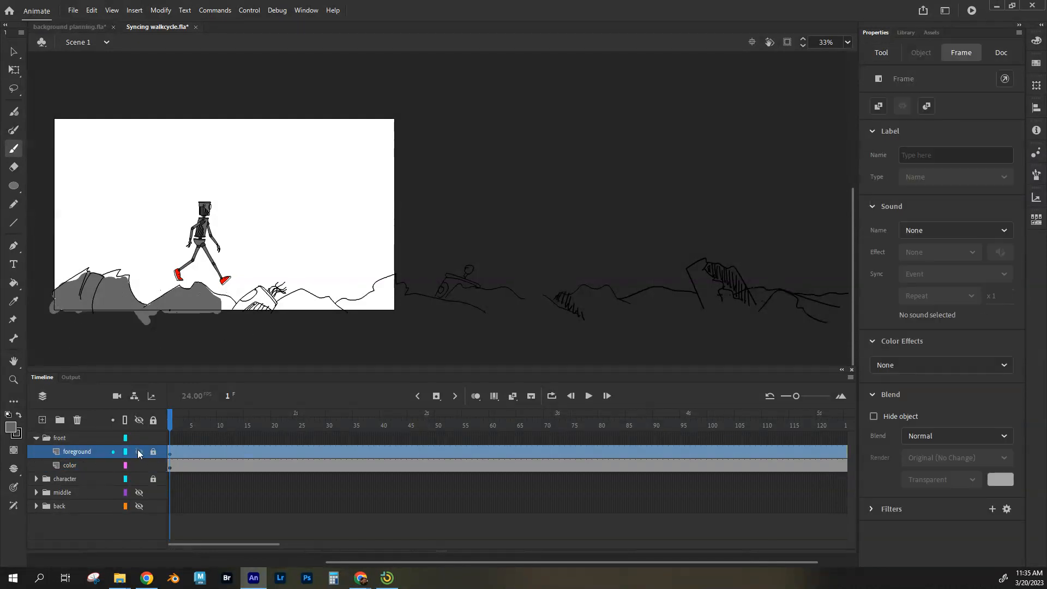
left_click(153, 452)
left_click(83, 463, "shift")
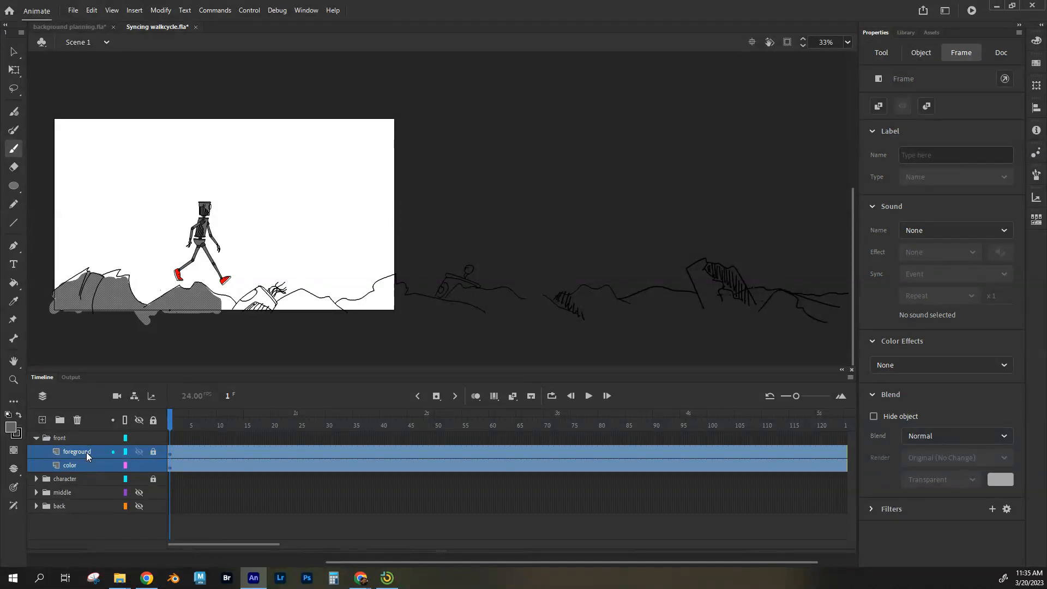
right_click(86, 453)
left_click(125, 280)
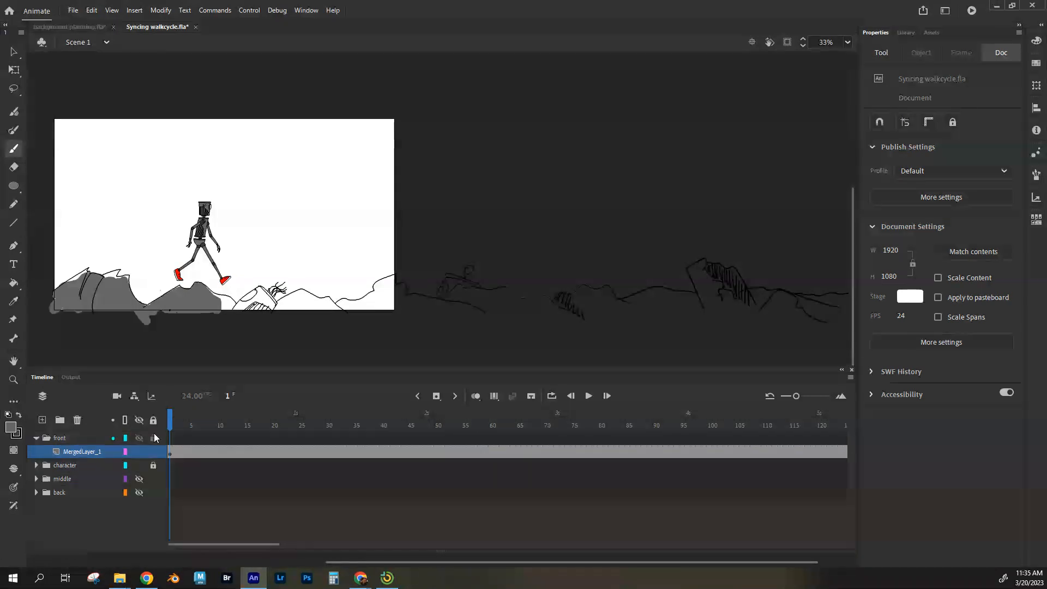
- Toggle the merged layer's visibility off and on to check what artwork it contains
left_click(138, 452)
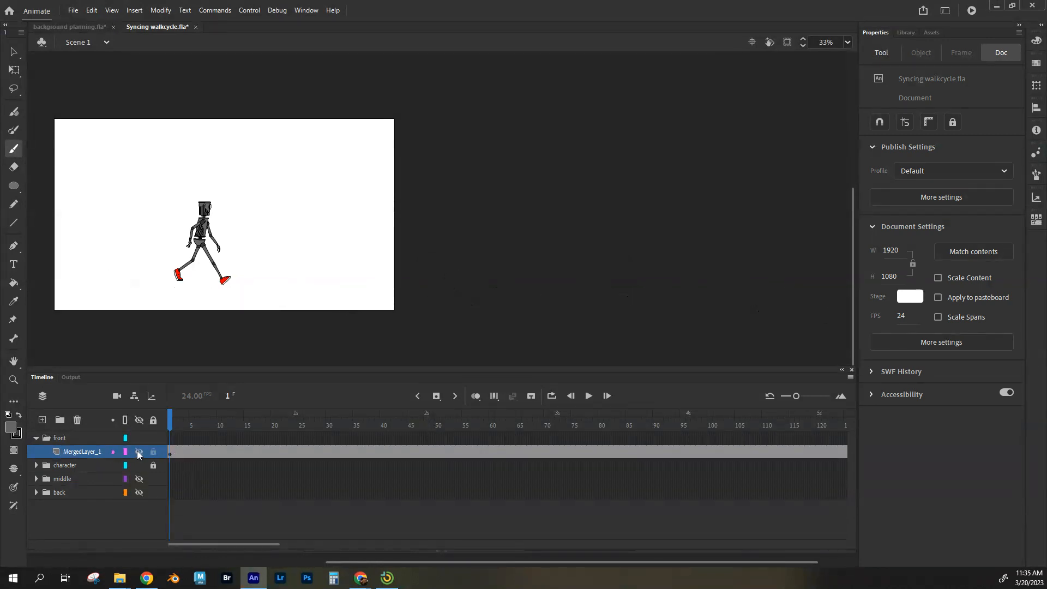
left_click(138, 452)
left_click(139, 452)
left_click(139, 451)
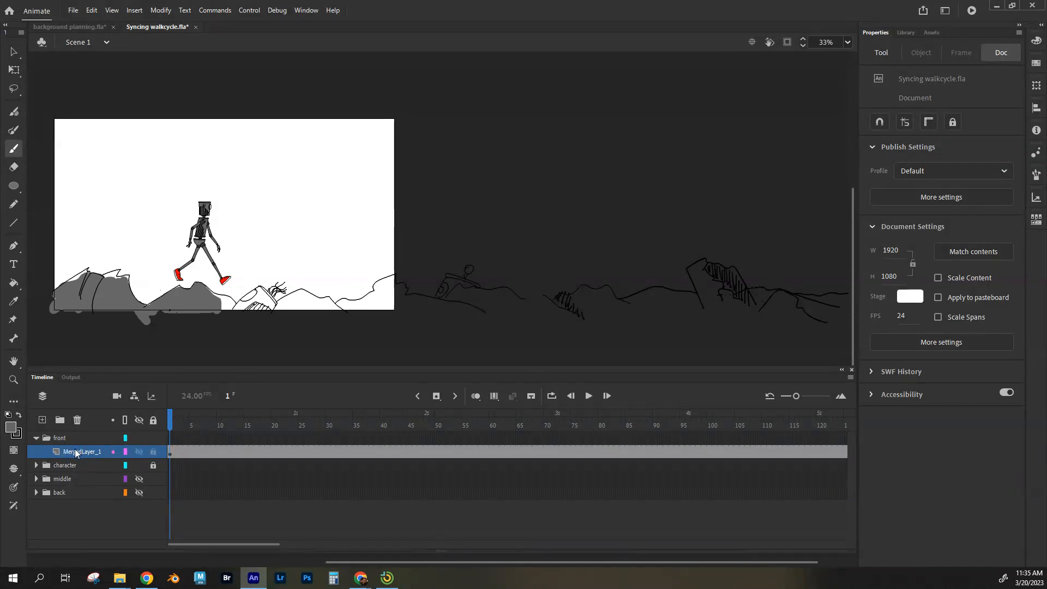
left_click(139, 451)
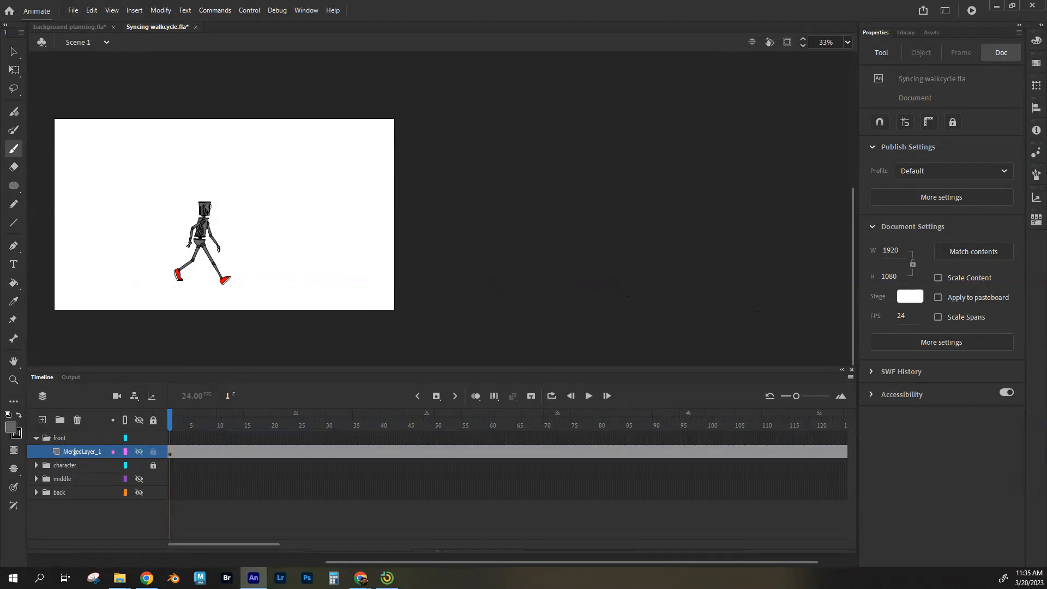
left_click(138, 451)
- Undo the merge of the foreground and color layers
key("ctrl+z")
key("ctrl+z")
key("ctrl+z")
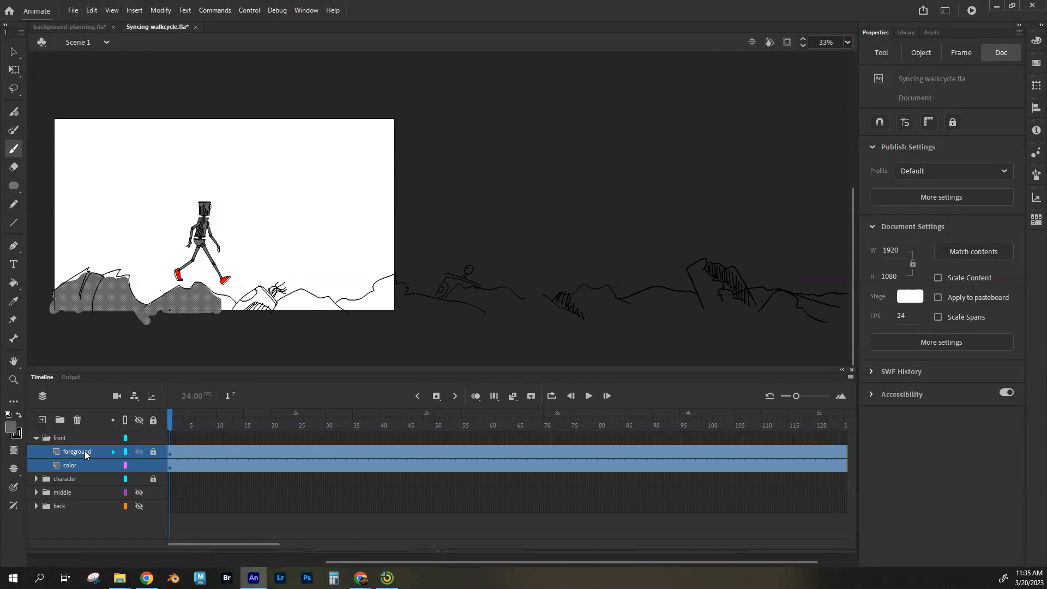
- Delete the color layer from the front folder
right_click(85, 455)
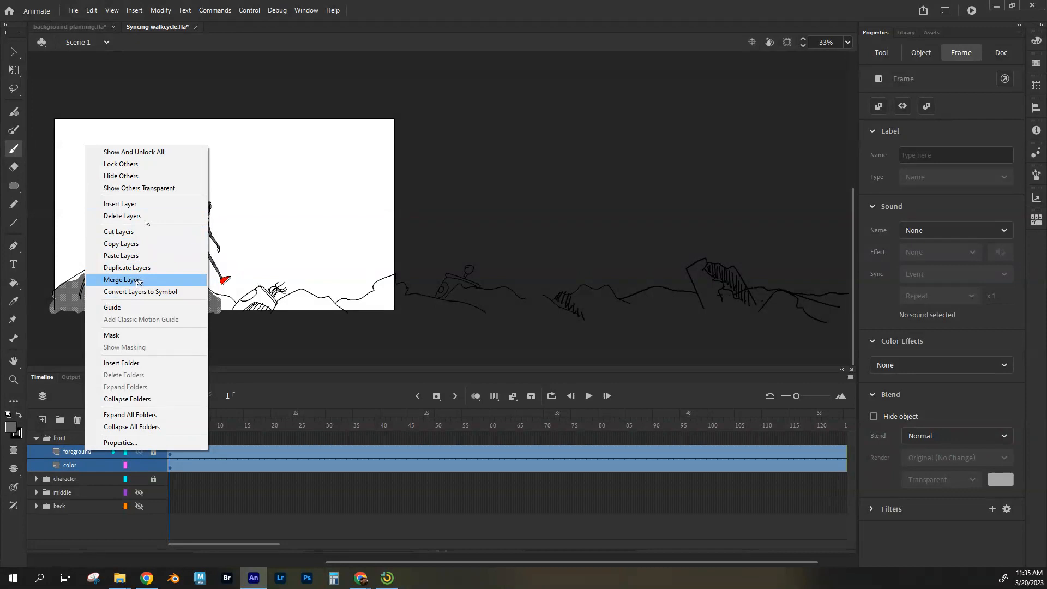
left_click(70, 465)
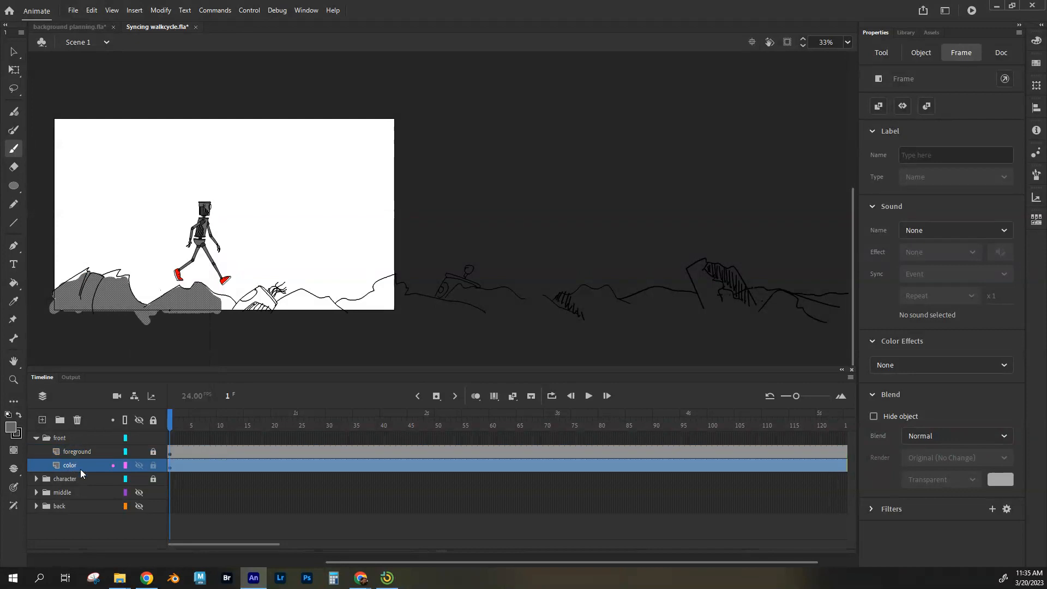
left_click(85, 417)
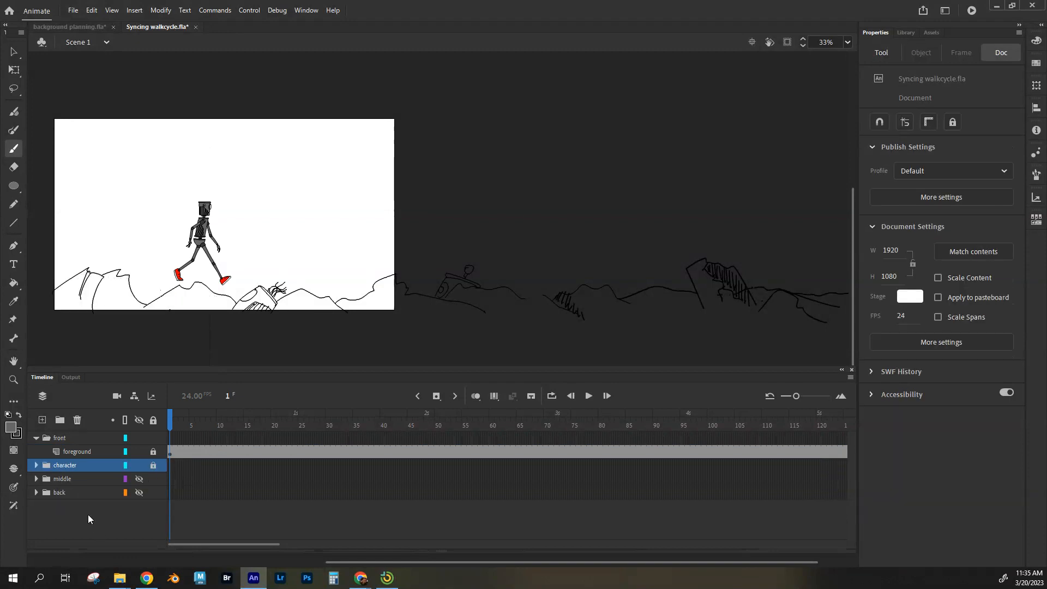
- Unlock the foreground layer and create a motion tween on its artwork, converting the drawing to a symbol
left_click(170, 453)
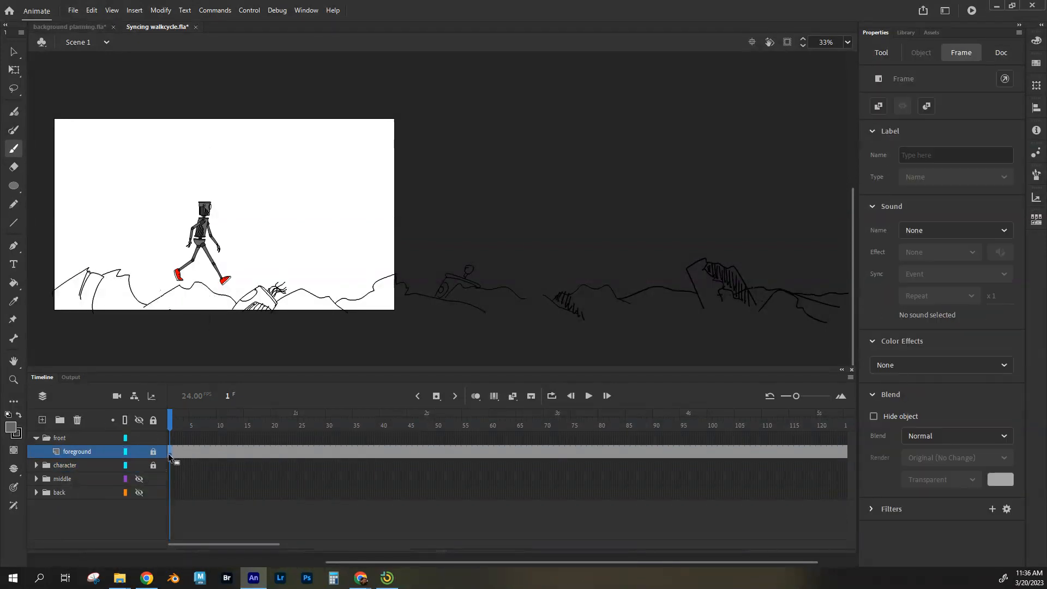
left_click(153, 451)
left_click_drag(796, 396, 796, 402)
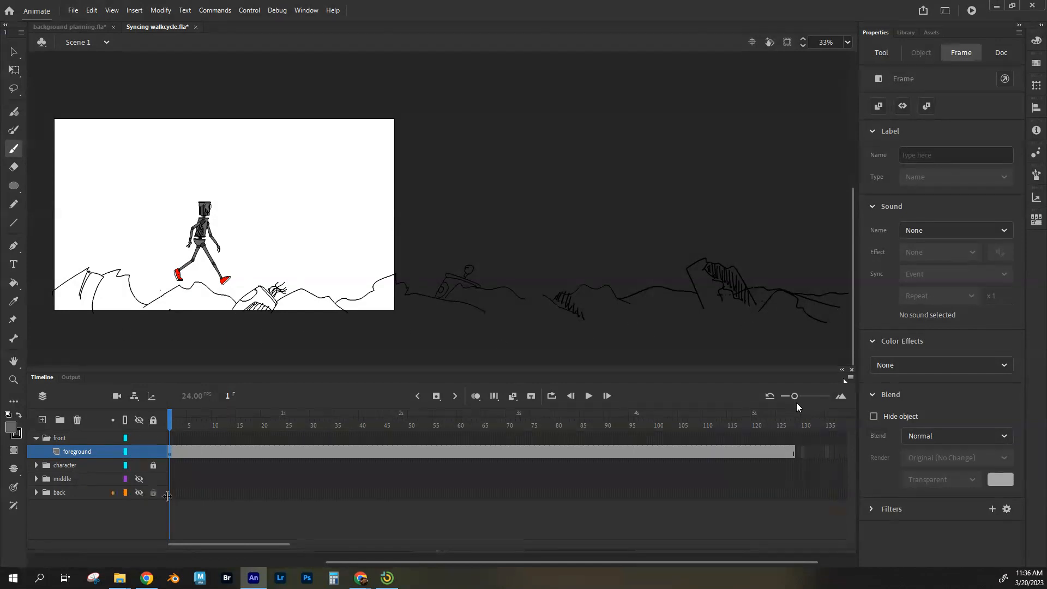
right_click(173, 456)
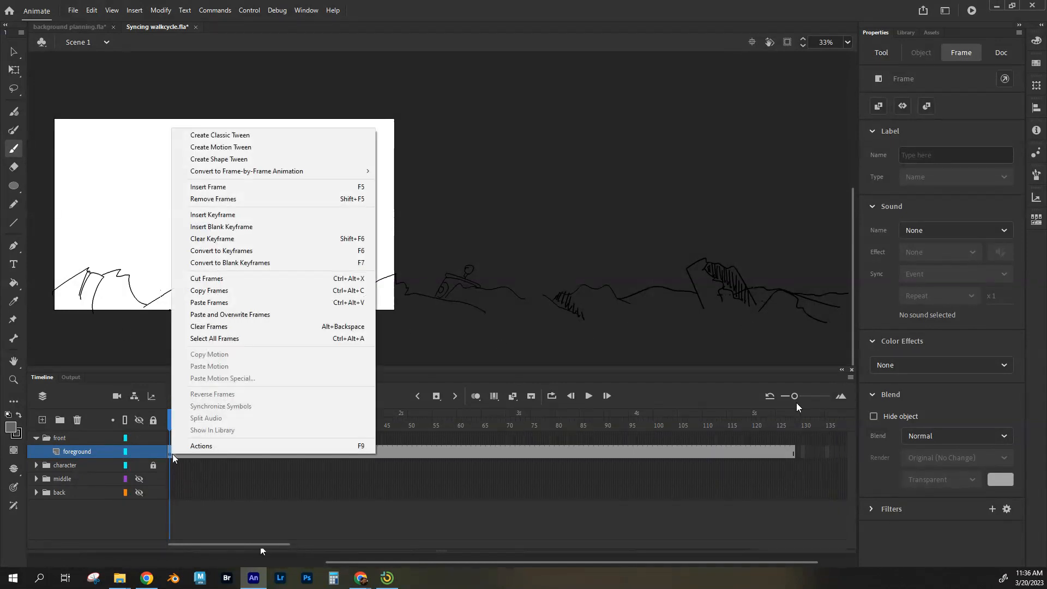
left_click(229, 146)
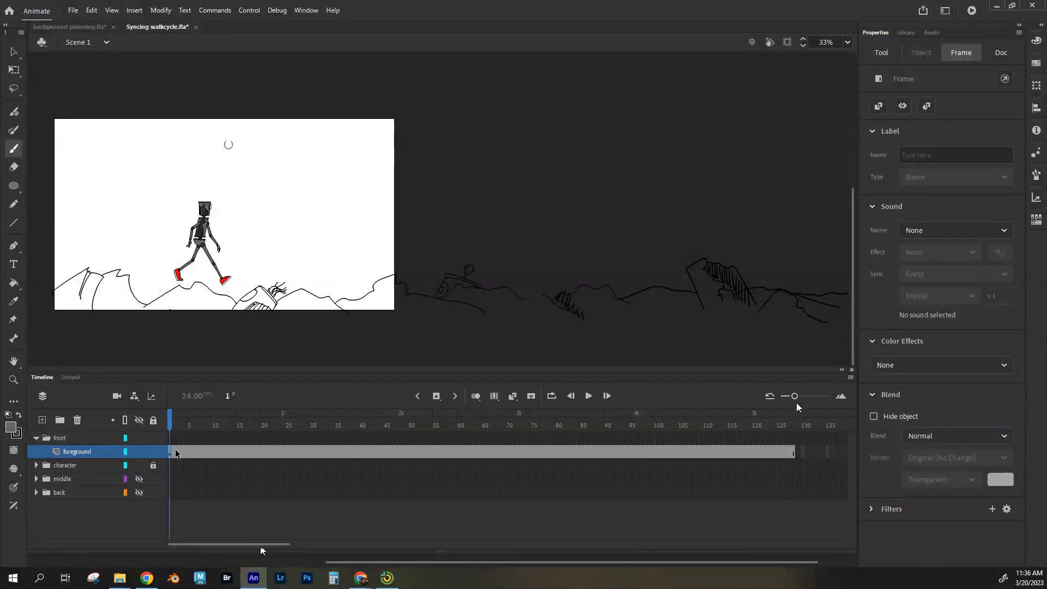
left_click(173, 452)
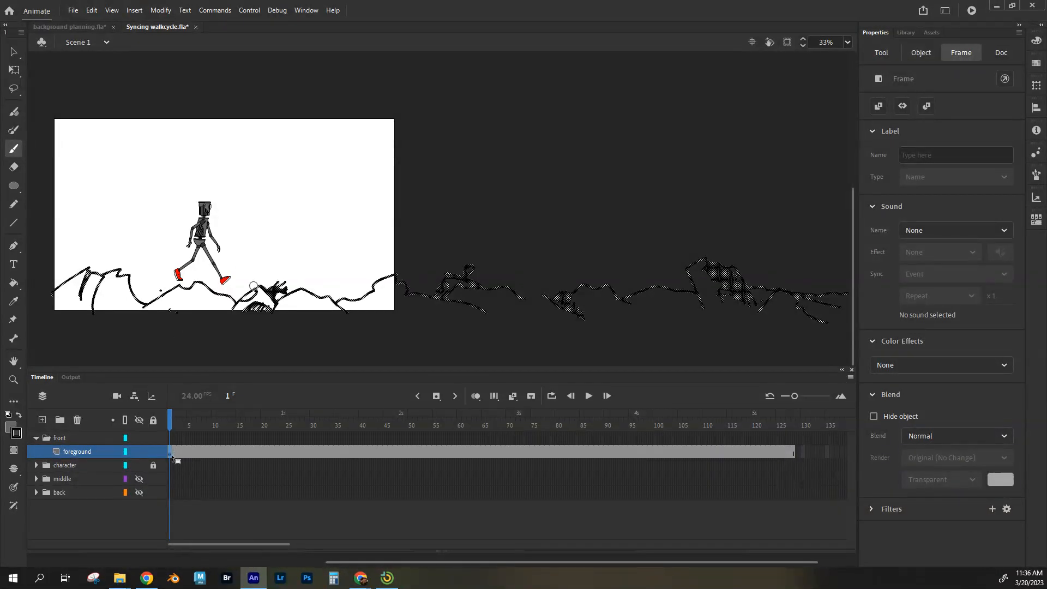
right_click(254, 298)
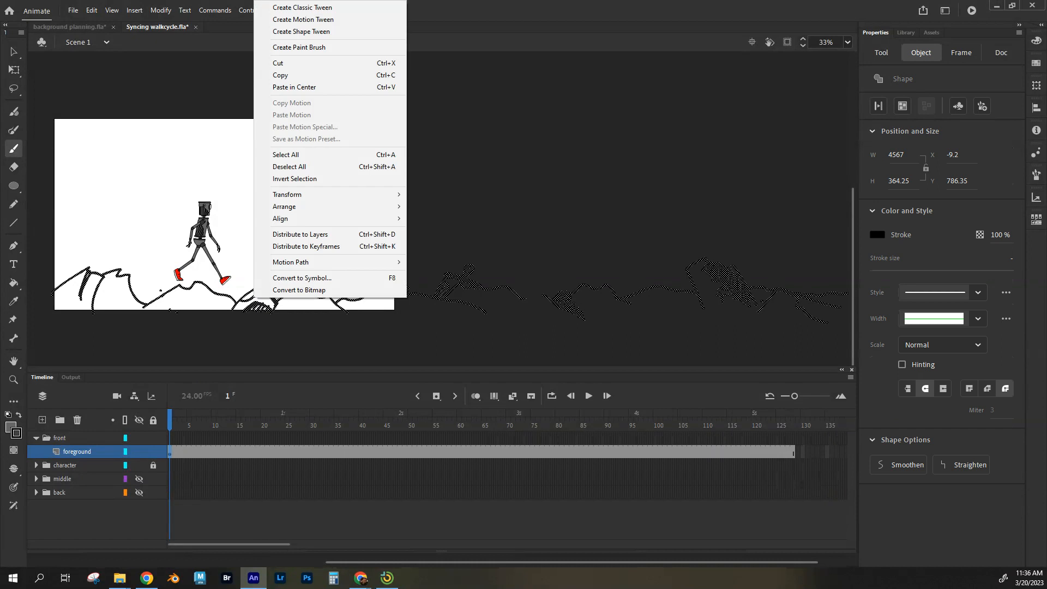
left_click(316, 20)
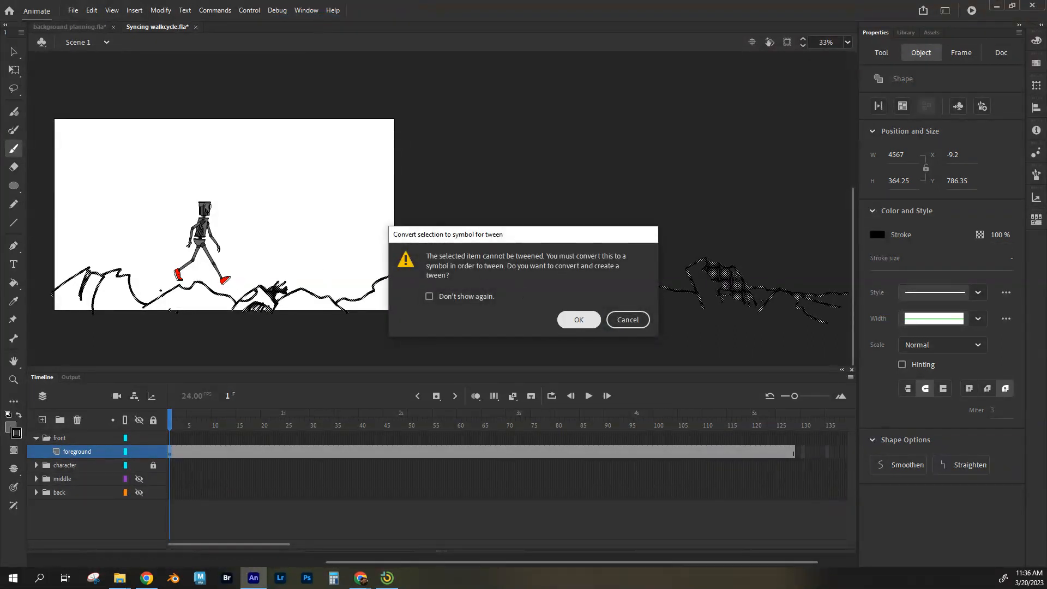
left_click(579, 319)
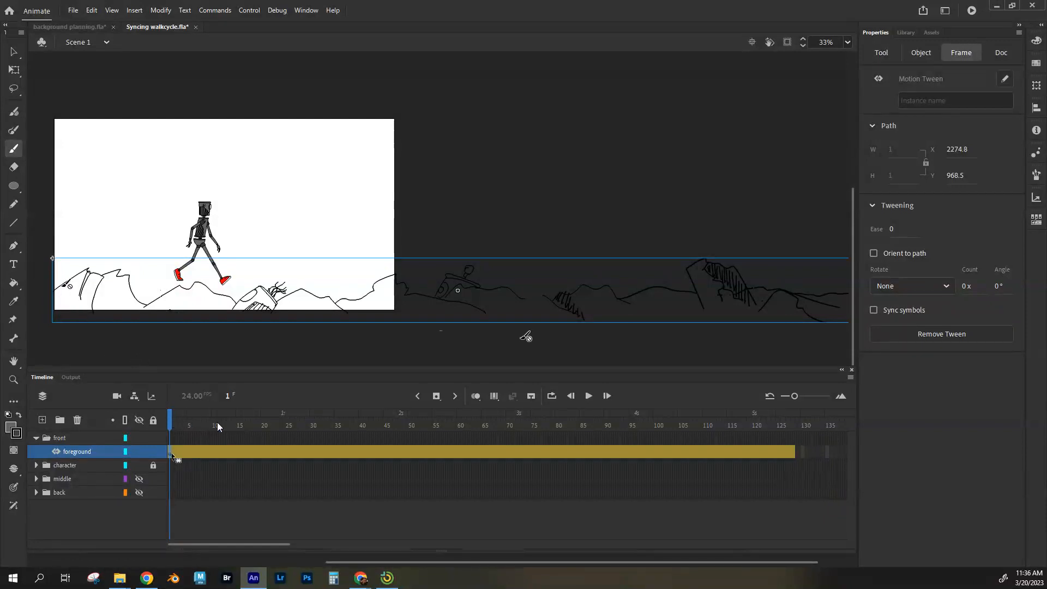
- At frame 128, slide the foreground symbol horizontally left to about X -2600, and scrub back to frame 1
left_click_drag(184, 420, 797, 419)
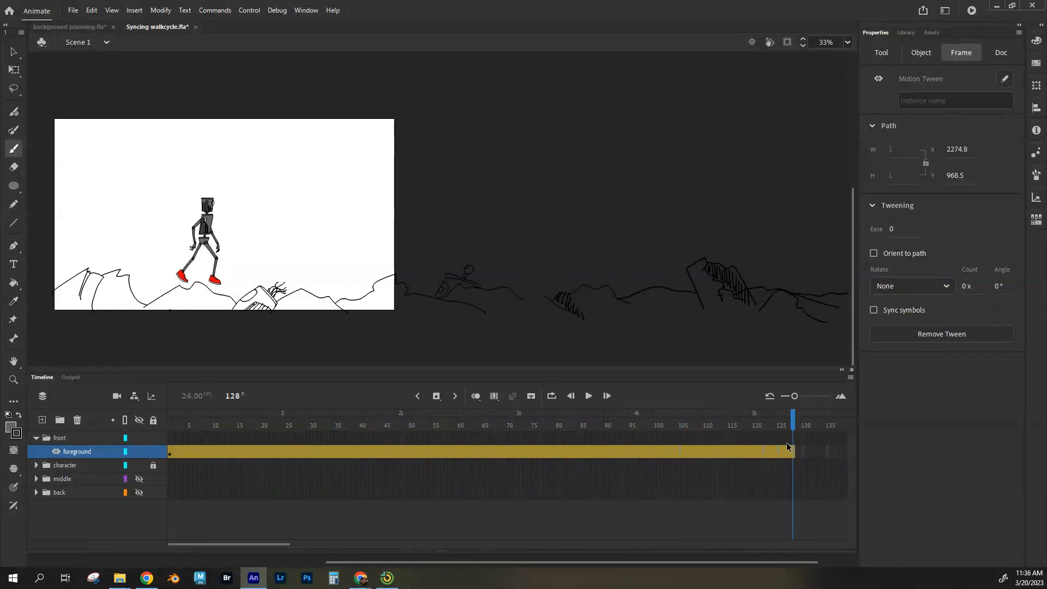
left_click(792, 453)
left_click(792, 452)
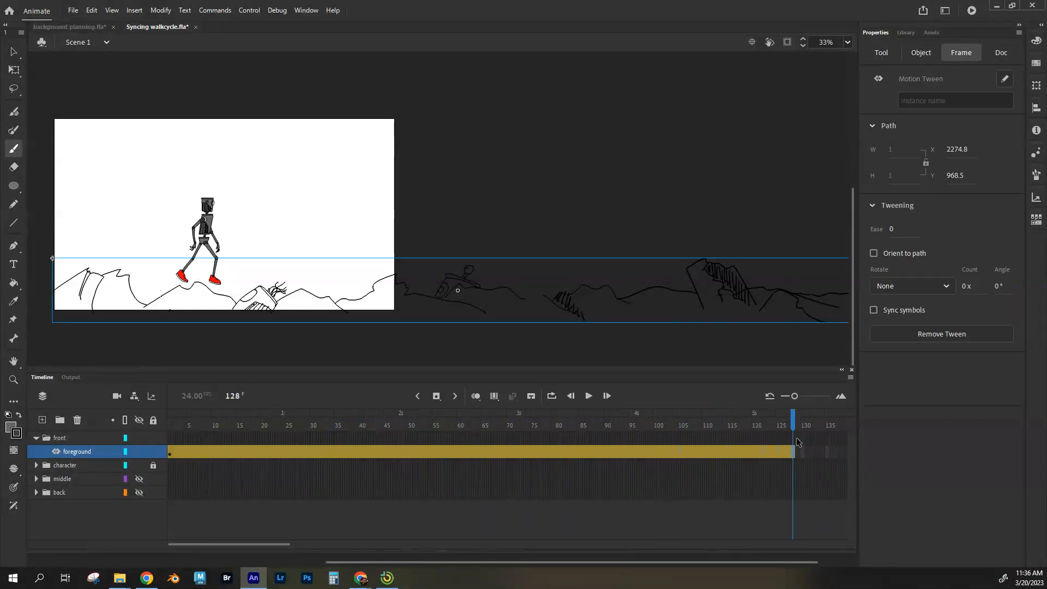
left_click(13, 53)
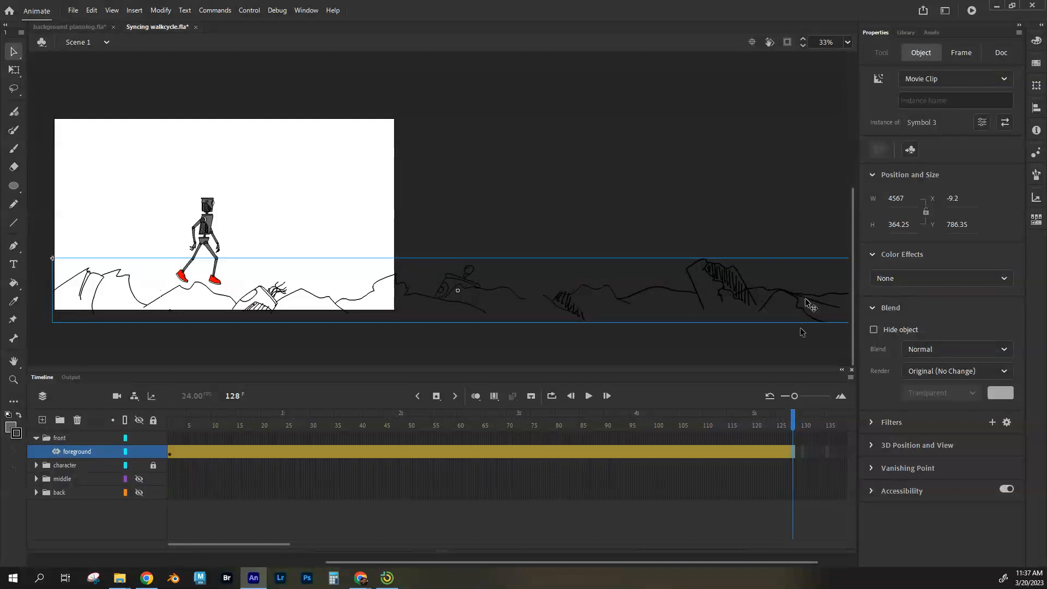
left_click_drag(805, 297, 346, 300)
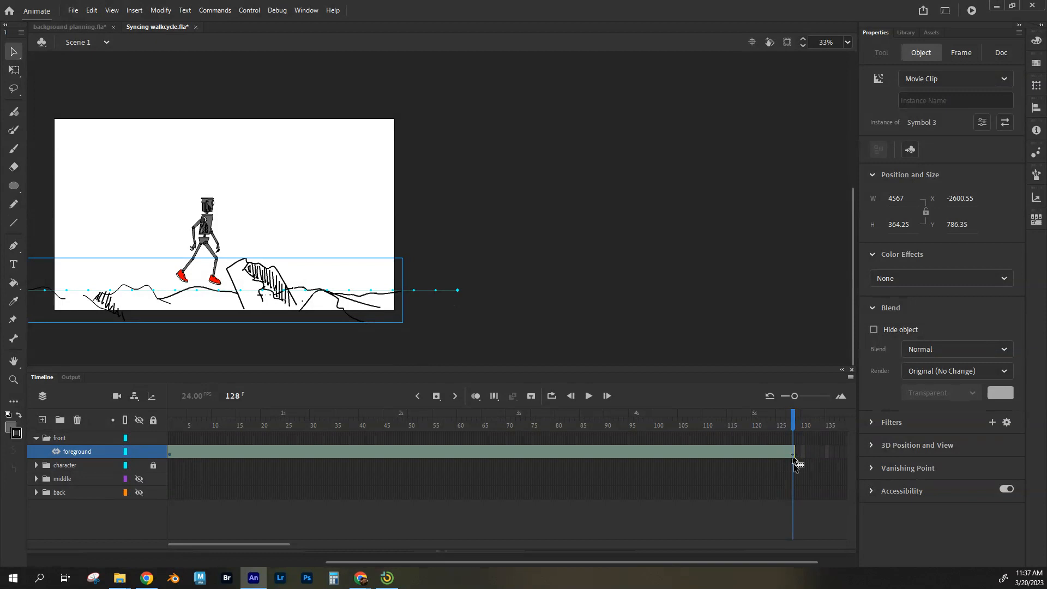
left_click_drag(794, 423, 153, 409)
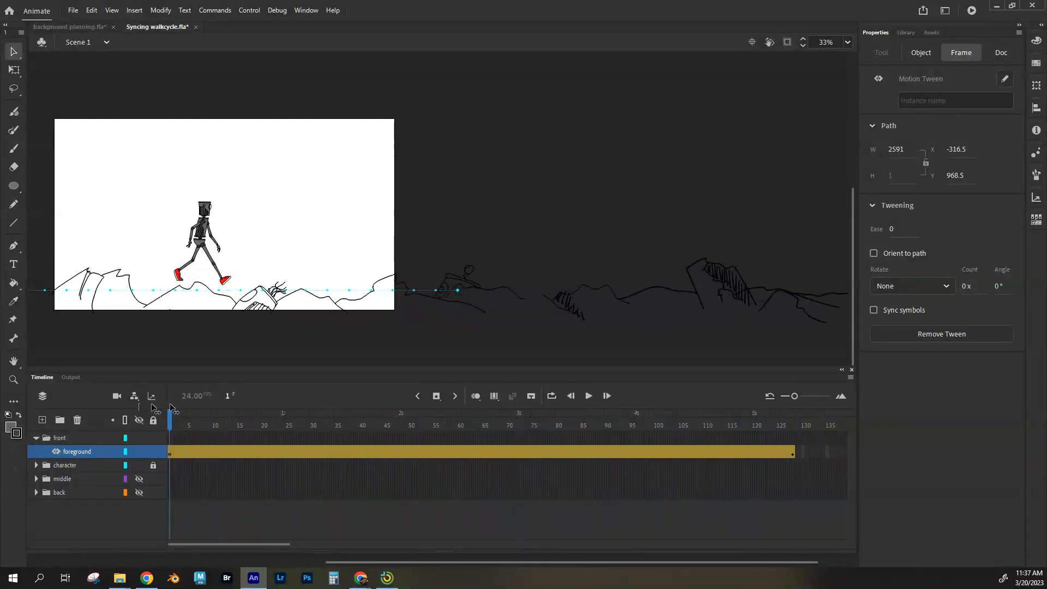
mouse_move(171, 408)
left_mouse_down()
mouse_move(347, 415)
mouse_move(170, 417)
left_mouse_up()
left_click(173, 448)
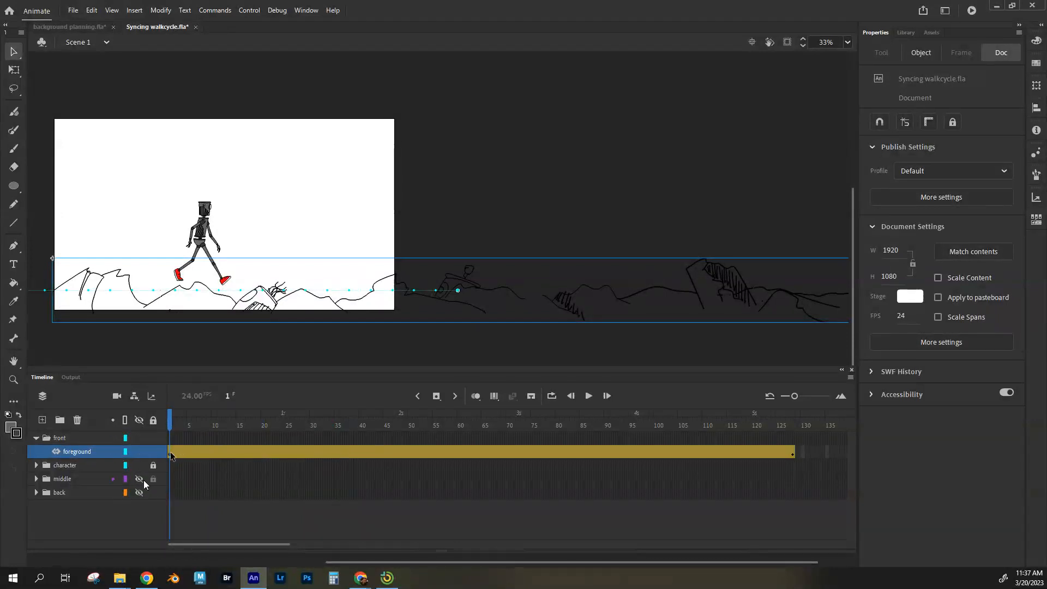
- Hide the foreground layer and reveal the middleground layer inside the middle folder
left_click(139, 452)
left_click(37, 439)
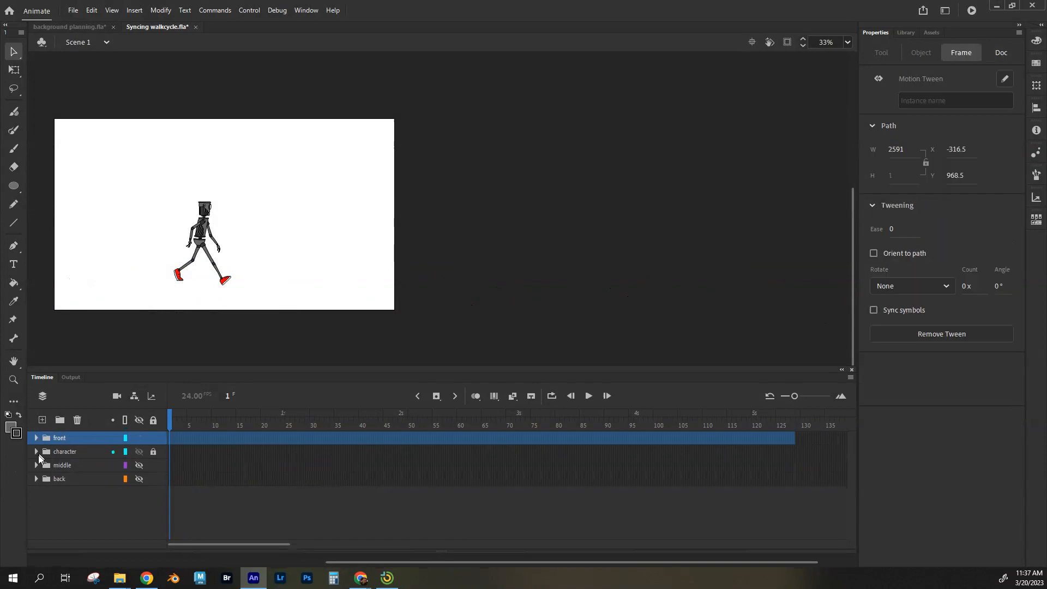
left_click(36, 465)
left_click(141, 479)
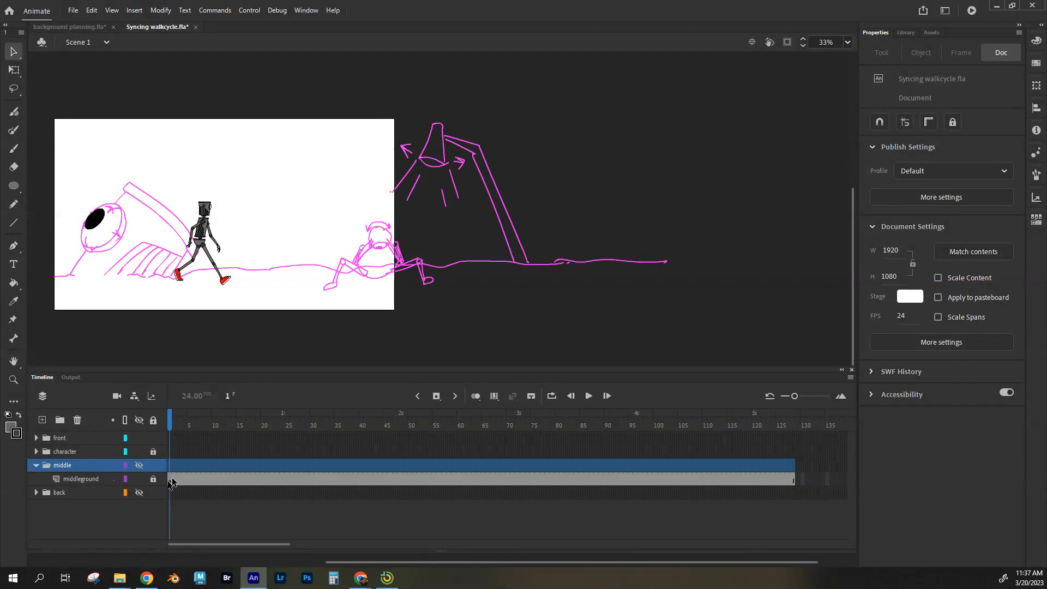
- Unlock the middleground layer and create a motion tween on its artwork, converting the drawing to a symbol
left_click(169, 482)
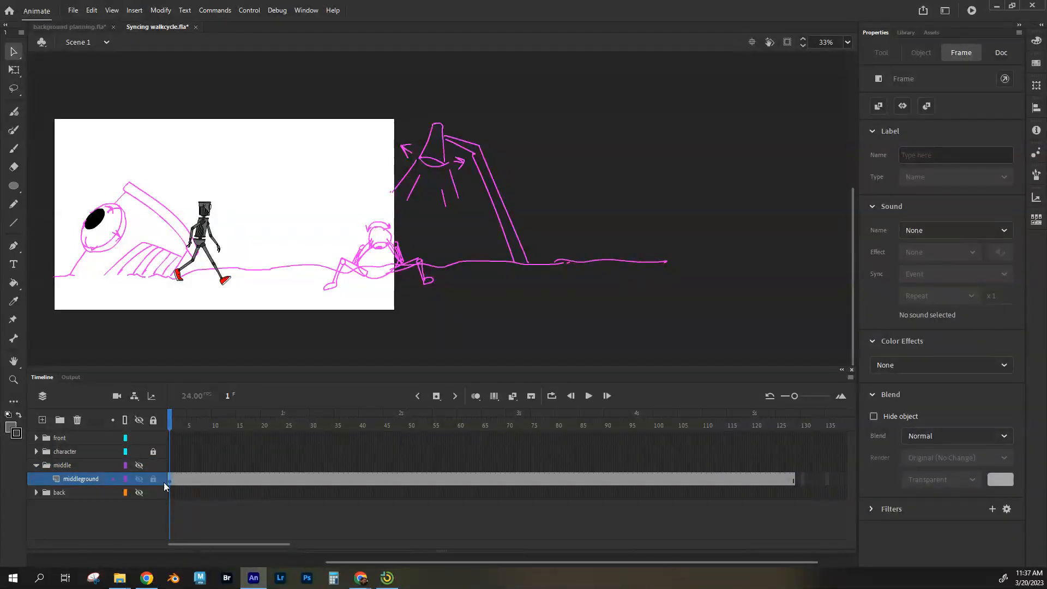
left_click(169, 480)
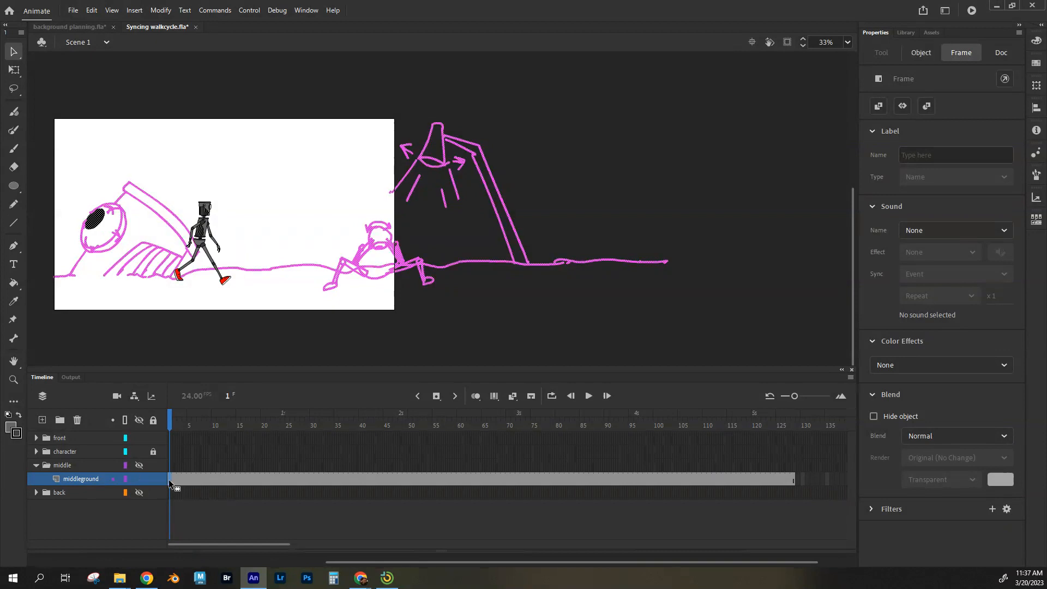
right_click(344, 263)
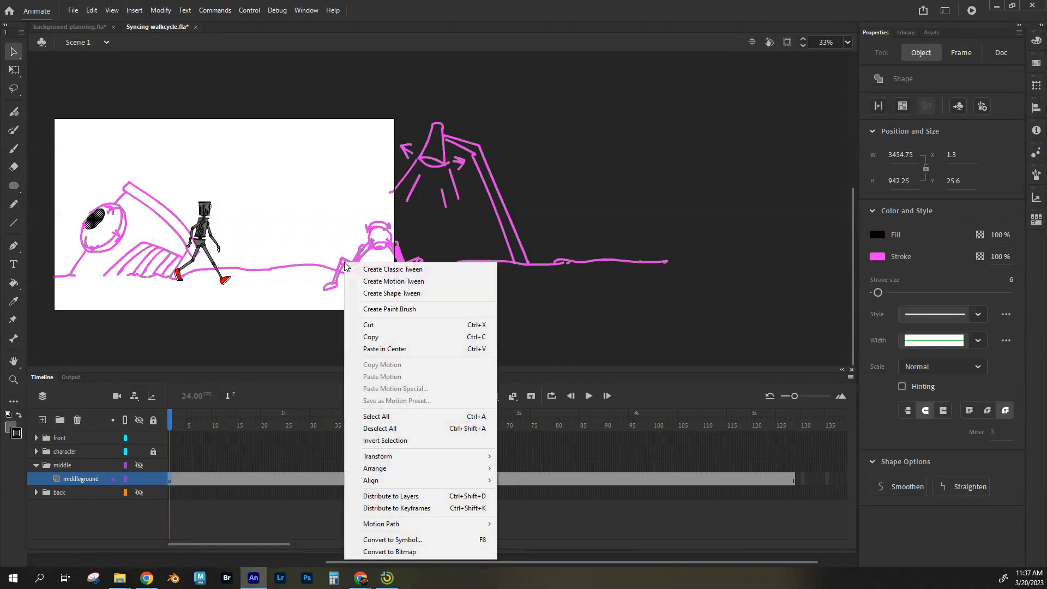
left_click(393, 281)
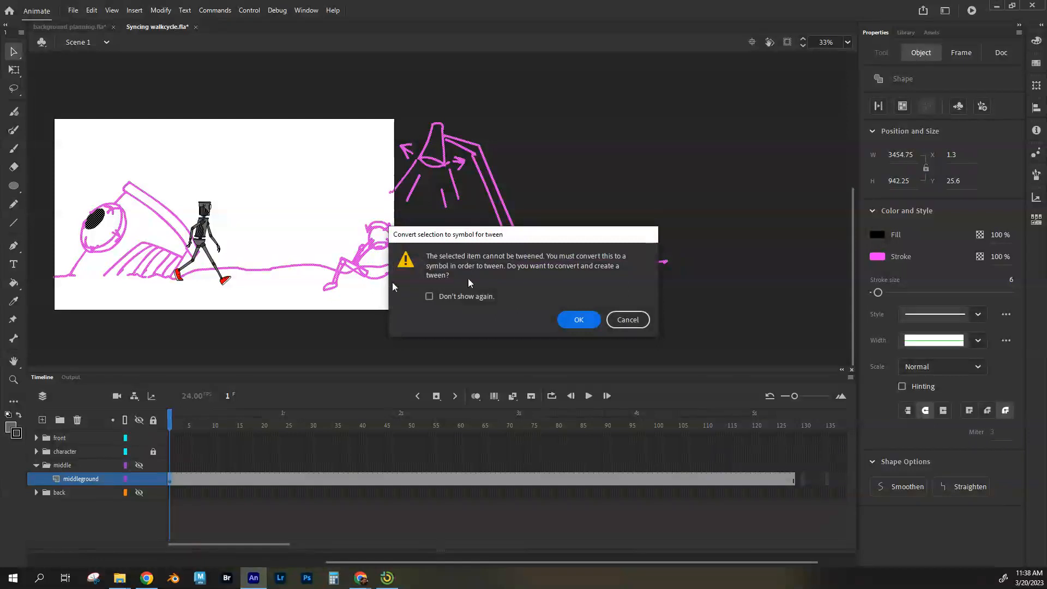
left_click(579, 320)
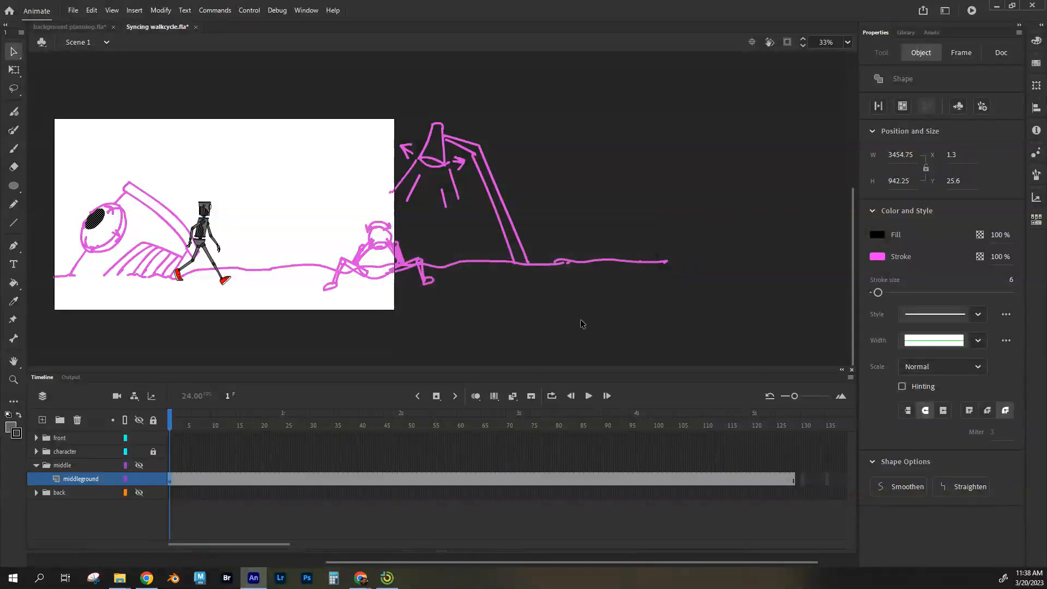
- At frame 128, slide the middleground symbol horizontally left to about X -1493, and scrub back to frame 1
left_click_drag(172, 420, 808, 440)
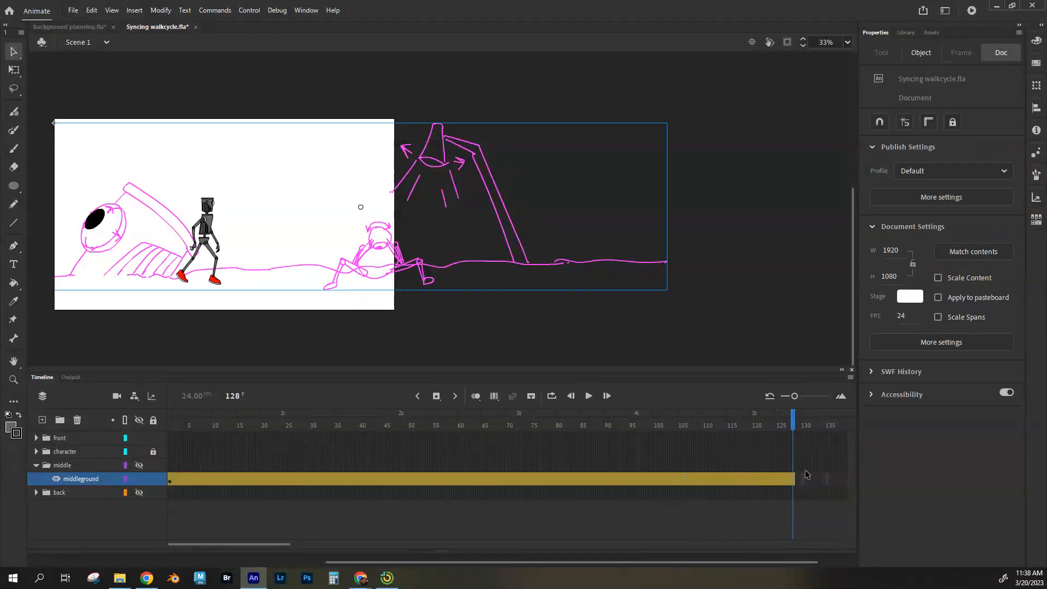
left_click(601, 266)
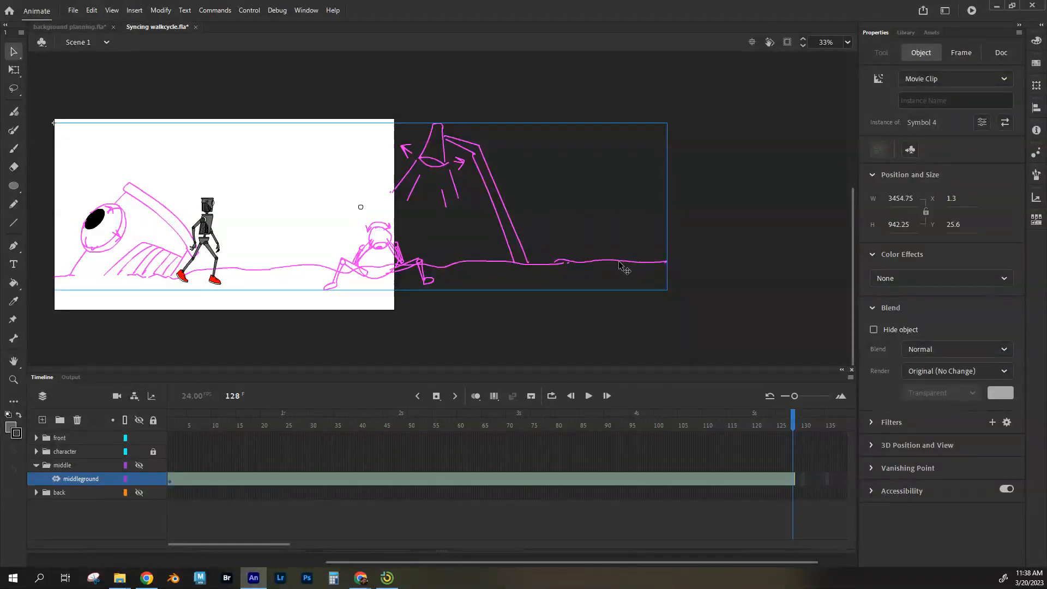
left_click_drag(620, 266, 353, 255)
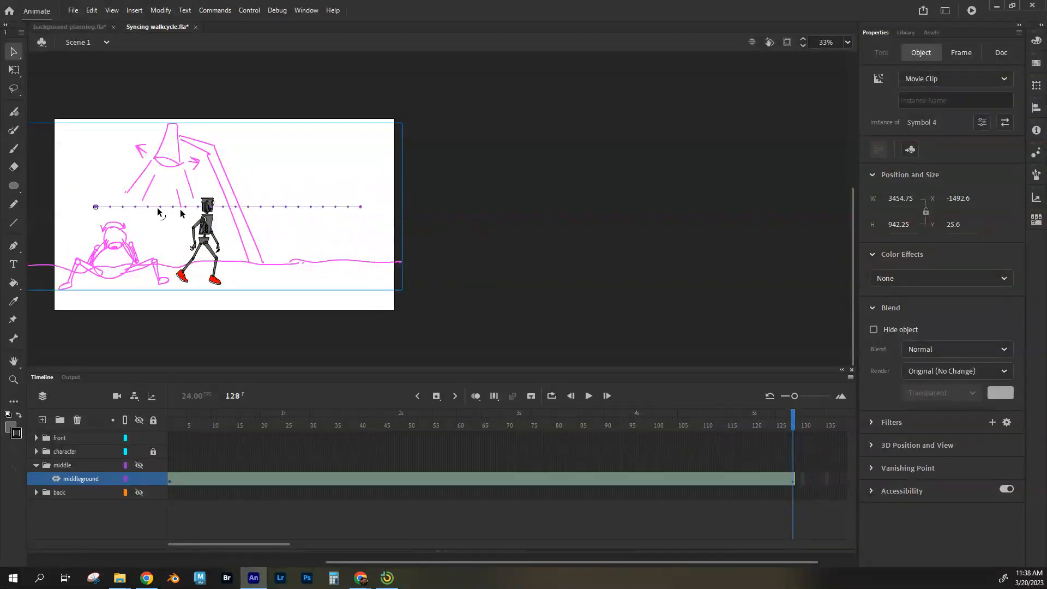
left_click_drag(794, 421, 153, 433)
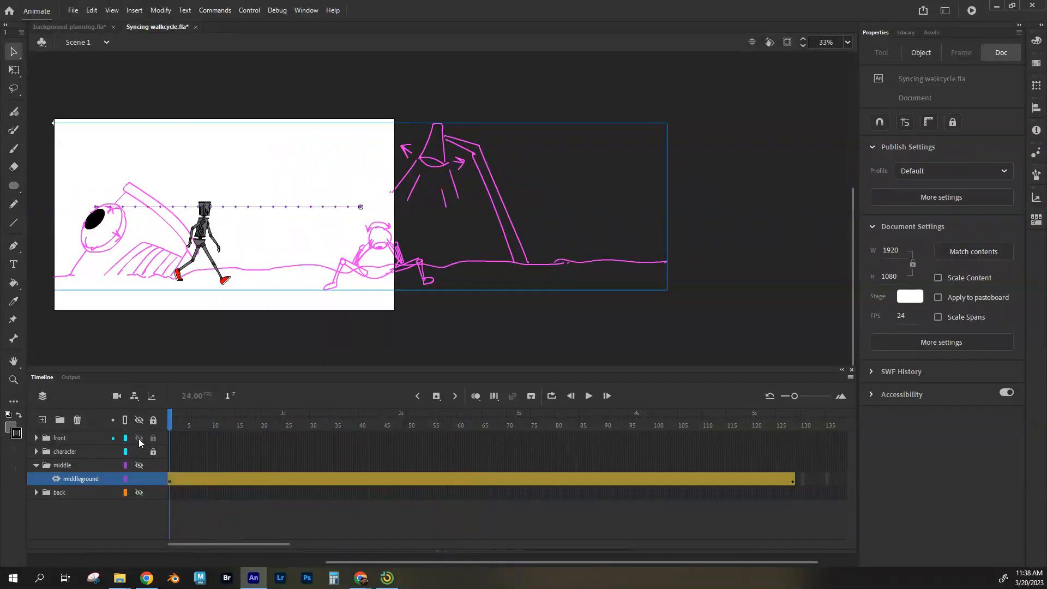
- Hide the middleground layer and show the front folder together with the background layer of the back folder
left_click(138, 438)
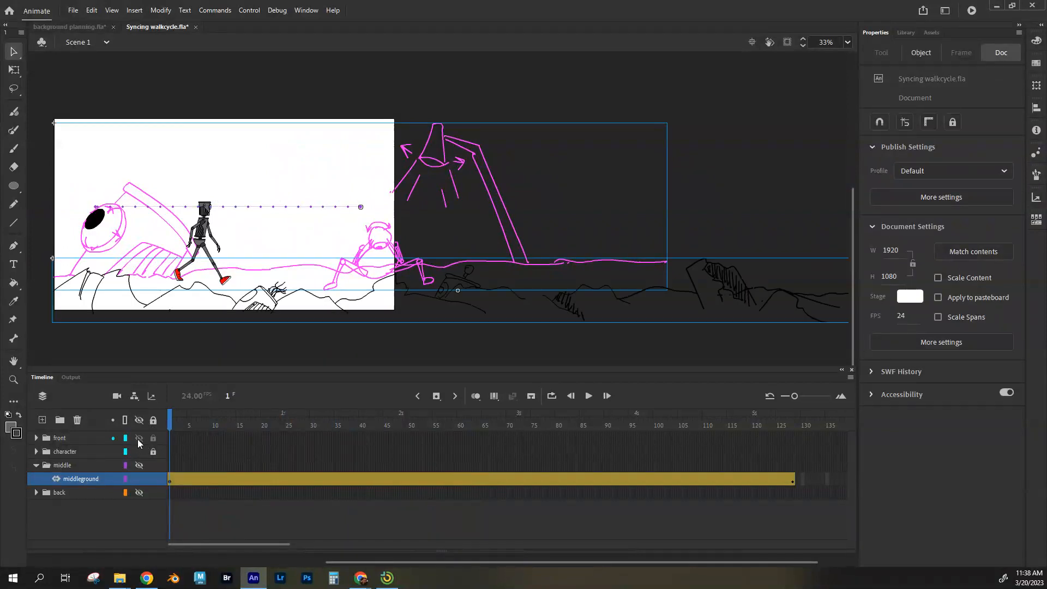
left_click_drag(169, 421, 144, 428)
left_click(140, 479)
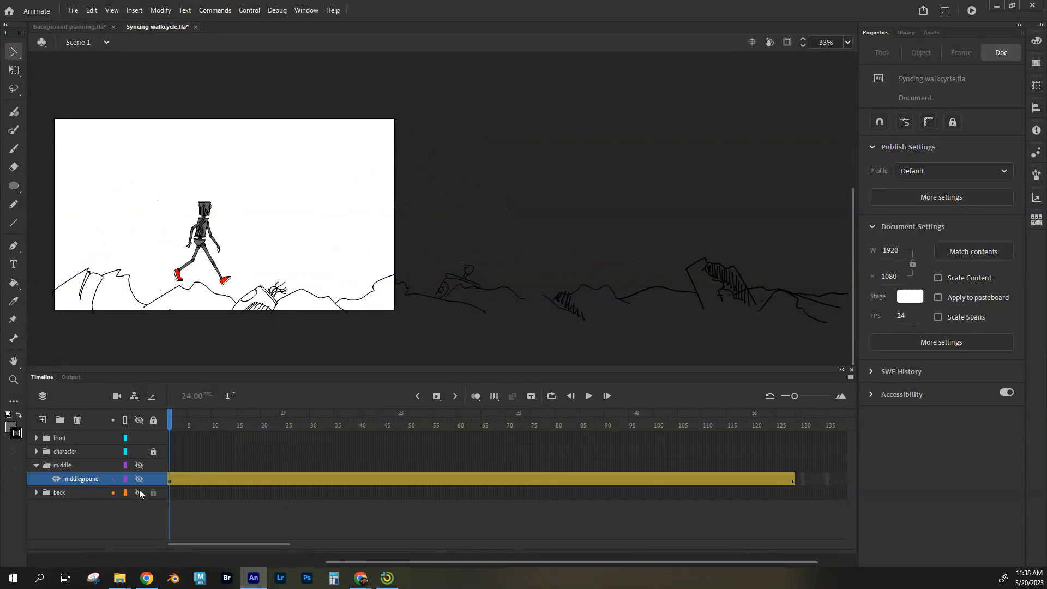
left_click(37, 493)
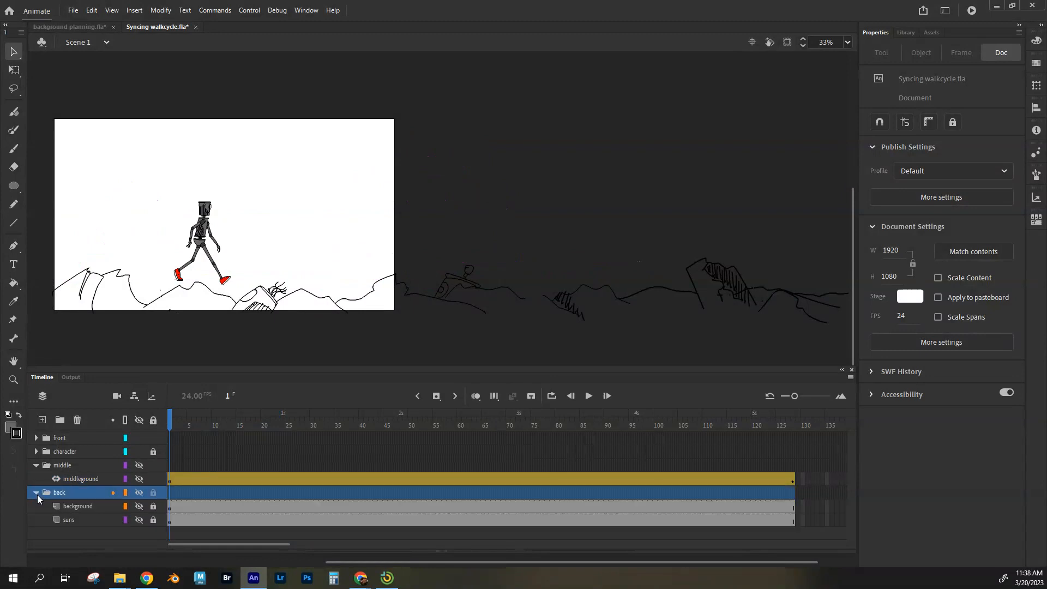
left_click(139, 507)
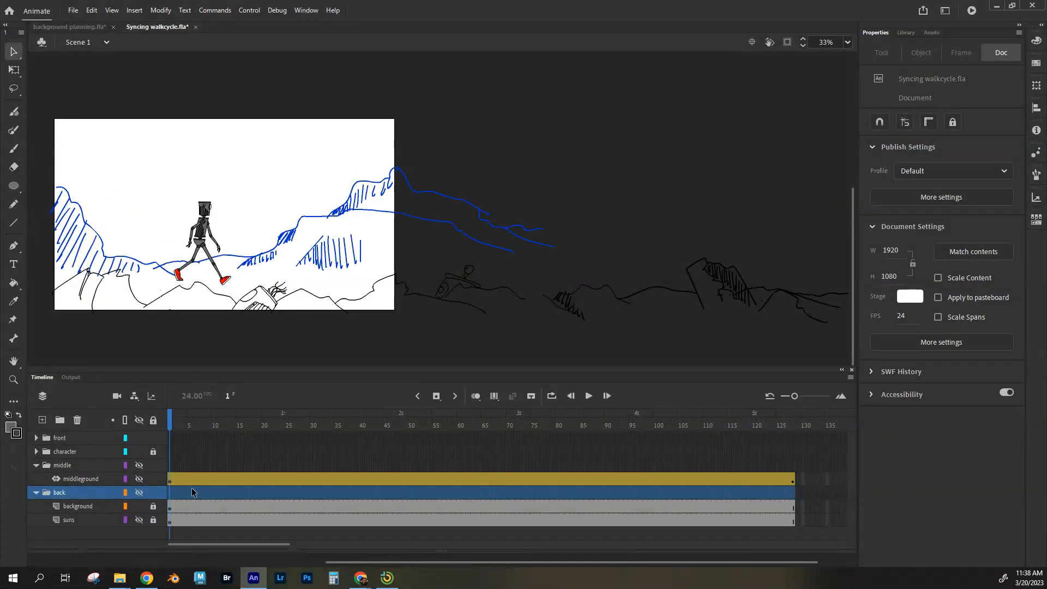
- Unlock the background layer in the back folder, collapse the middle folder, and create a motion tween on the background symbol
left_click(170, 509)
left_click(36, 465)
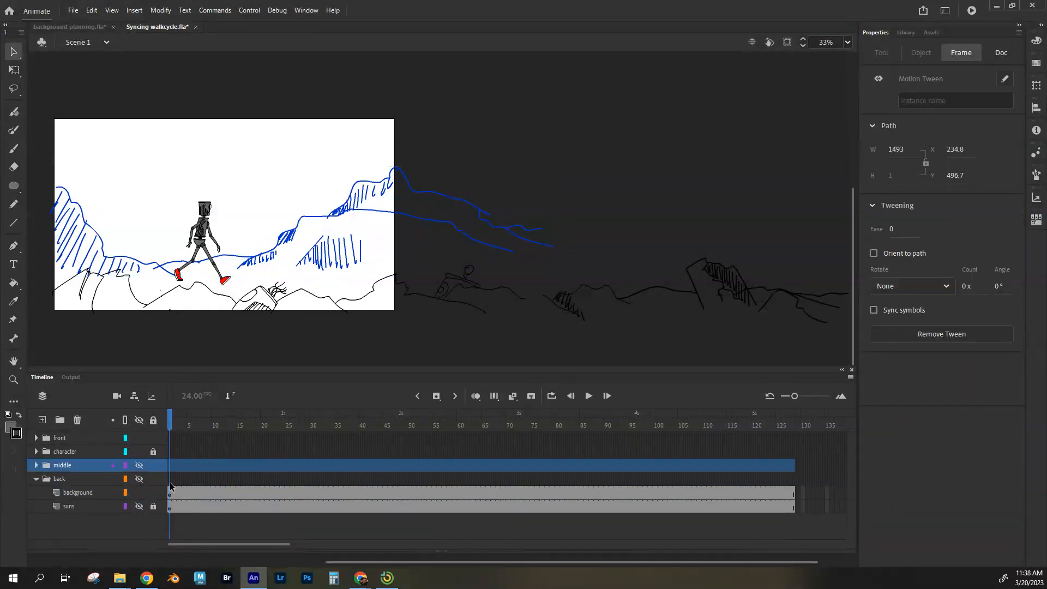
left_click(170, 495)
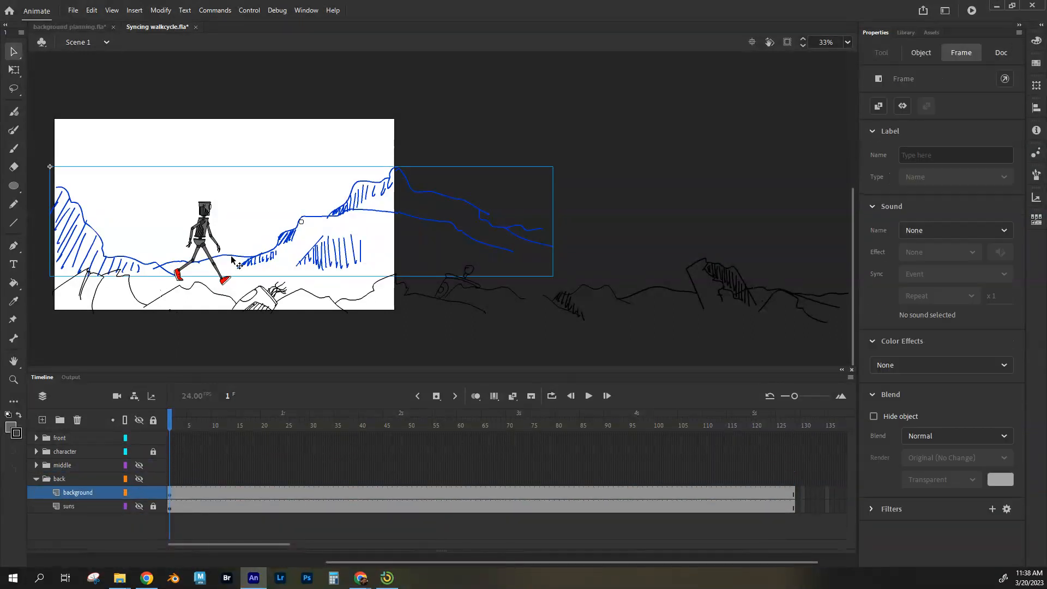
left_click(276, 247)
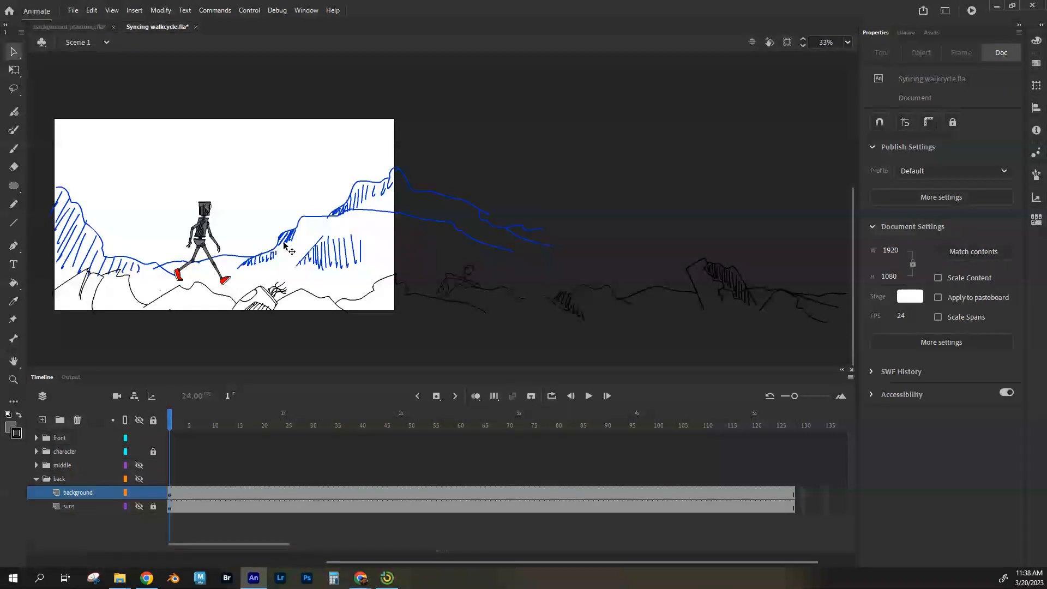
right_click(281, 243)
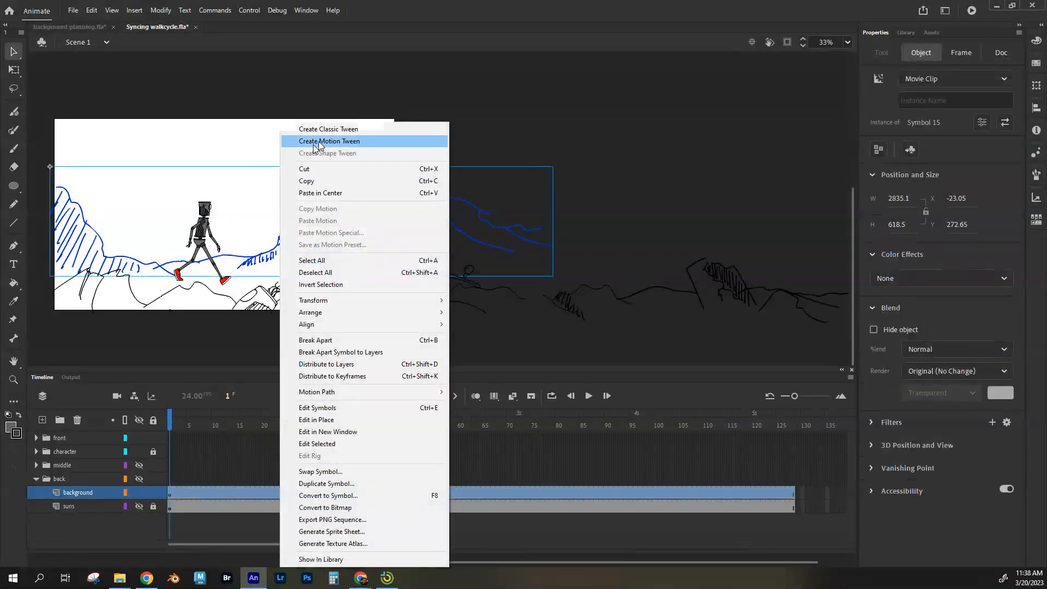
left_click(318, 140)
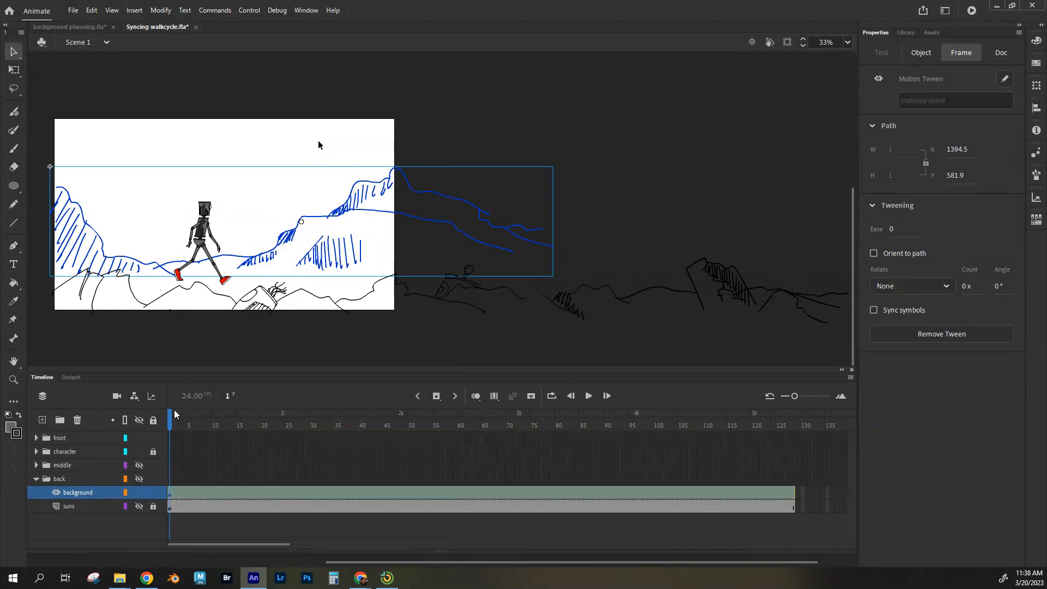
left_click_drag(171, 423, 211, 423)
left_click_drag(327, 423, 174, 424)
left_click(172, 491)
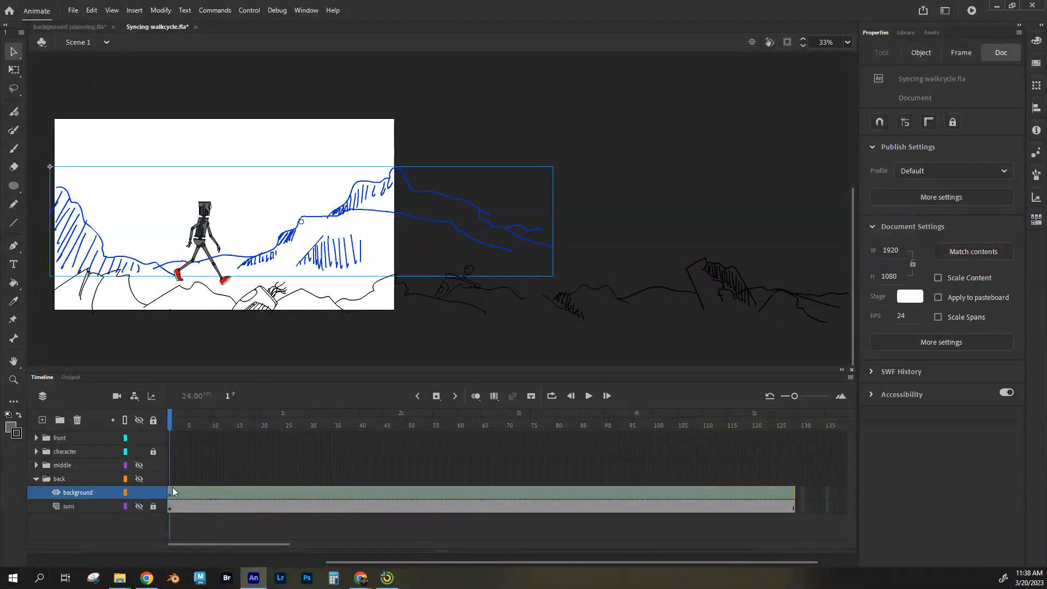
- Lock and hide the front folder, and at frame 128 slide the background symbol left to about X -841, Y 266
left_click(152, 438)
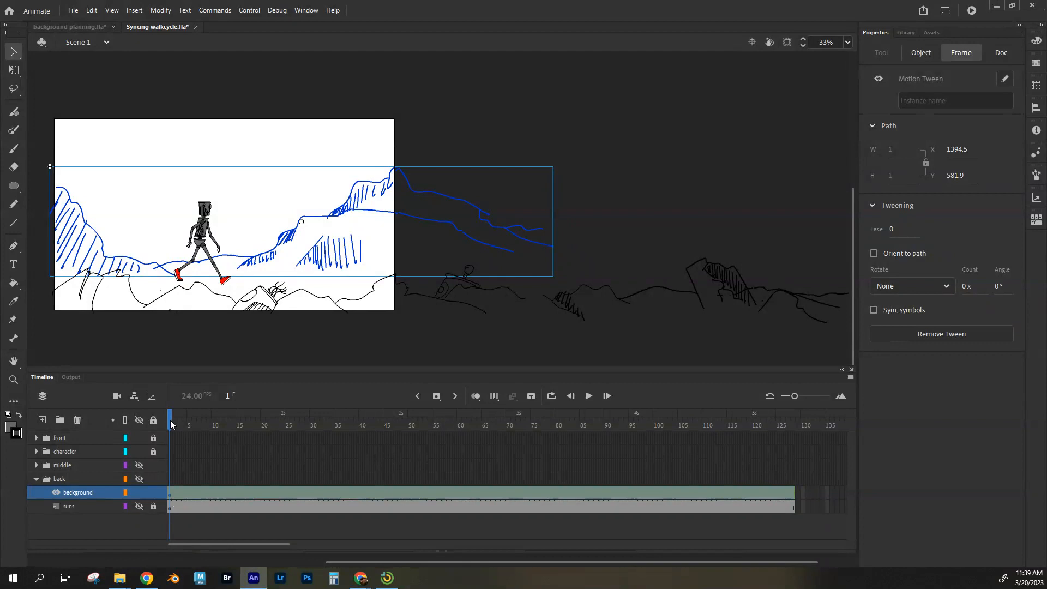
left_click_drag(169, 419, 795, 431)
left_click(141, 438)
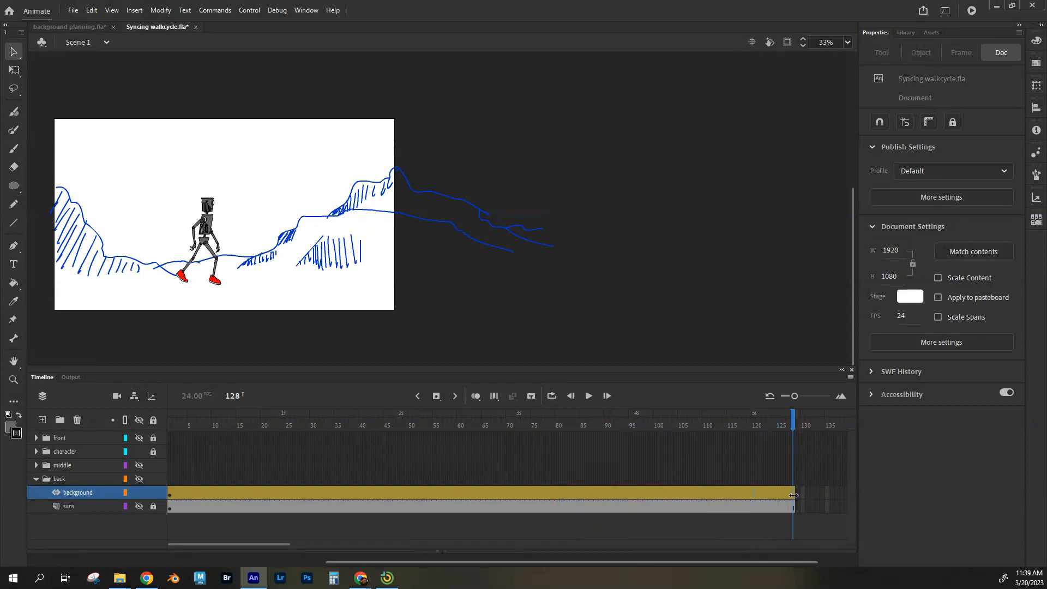
left_click(371, 212)
left_click_drag(369, 210, 236, 214)
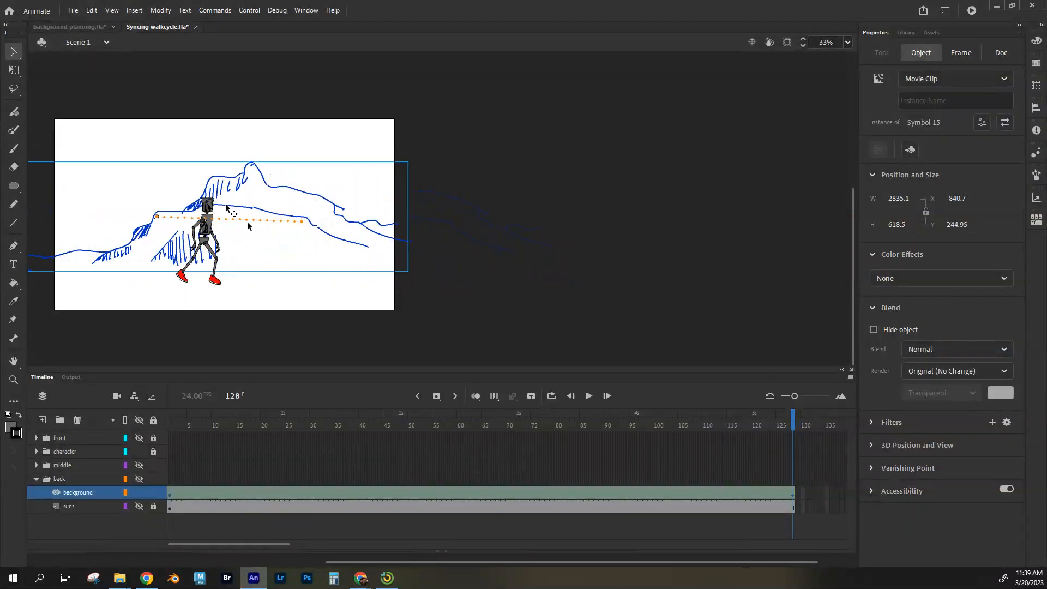
left_click_drag(156, 217, 155, 221)
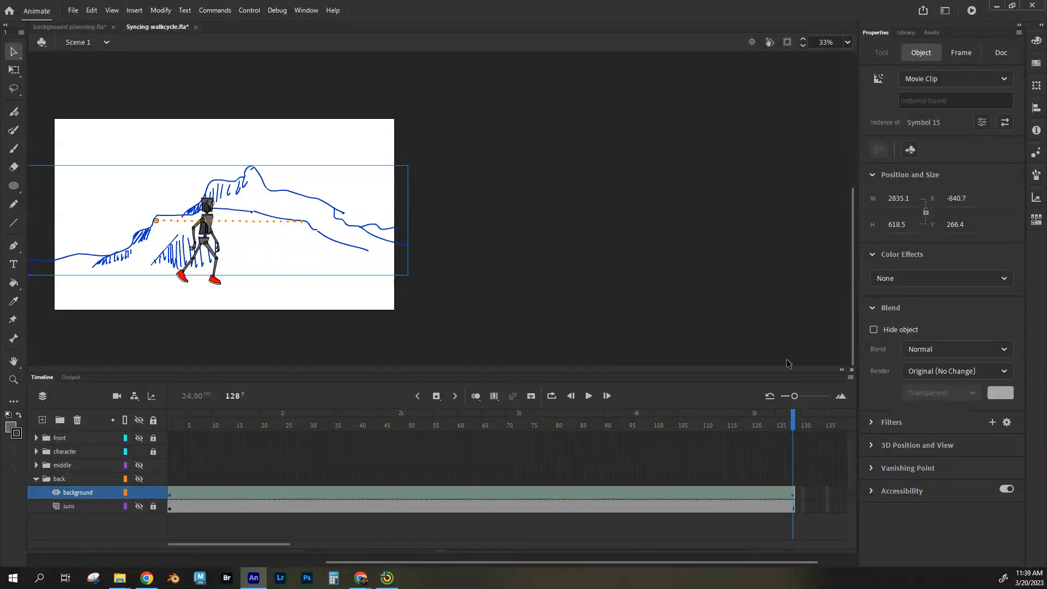
left_click_drag(794, 420, 169, 415)
- Show the middle and front folders, and scrub from frame 1 to frame 28 to compare the scrolling speeds
left_click(154, 496)
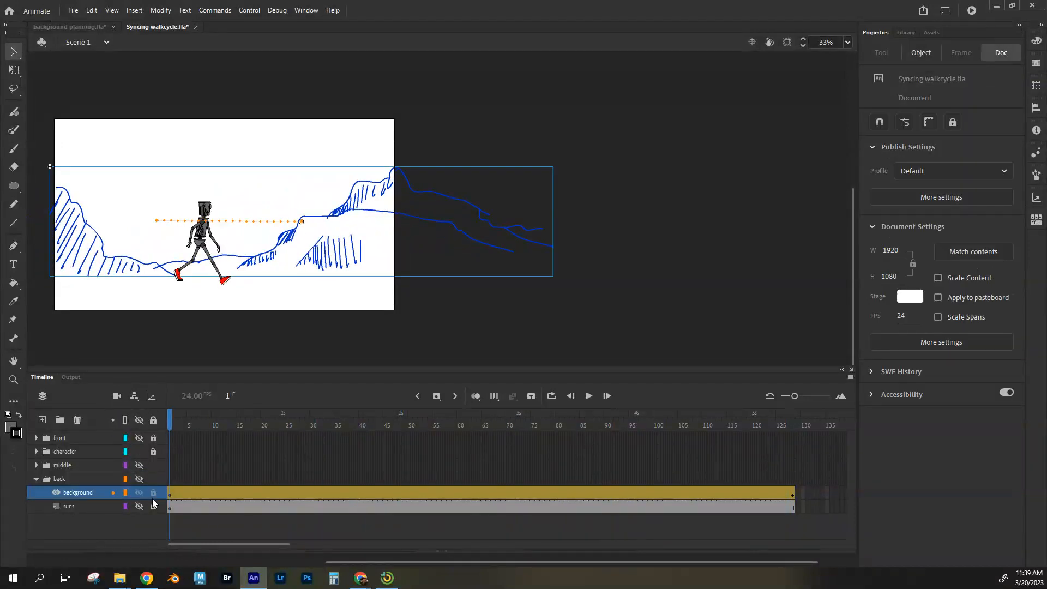
left_click(138, 465)
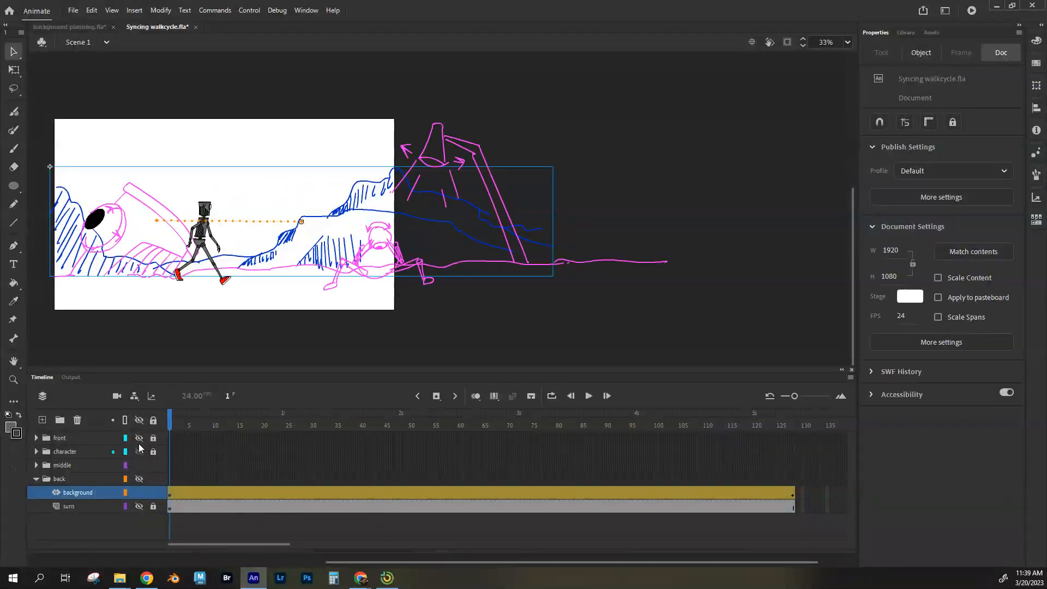
left_click(138, 439)
left_click(325, 113)
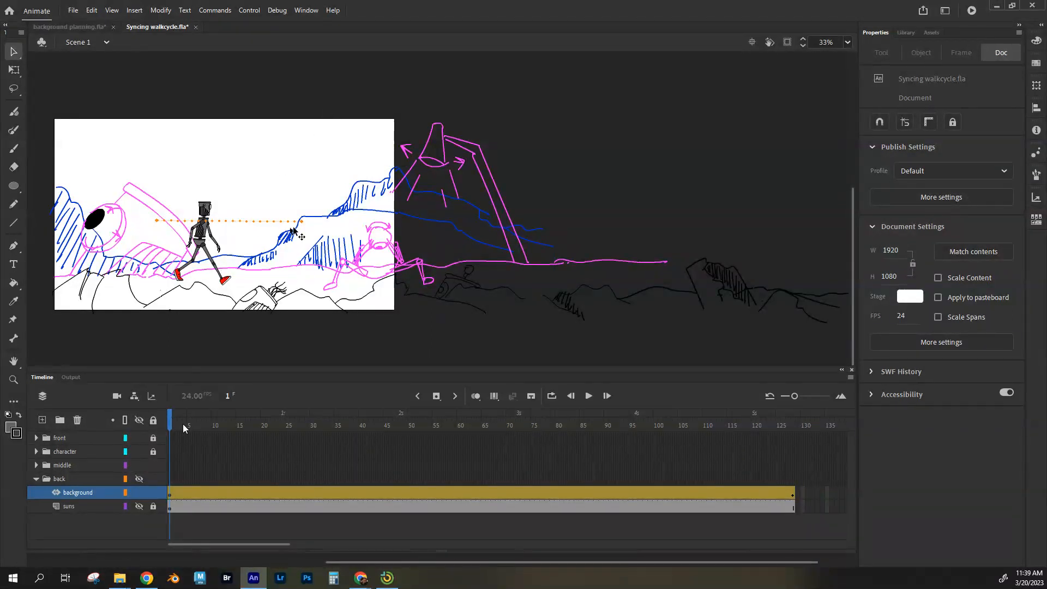
left_click_drag(170, 425, 224, 436)
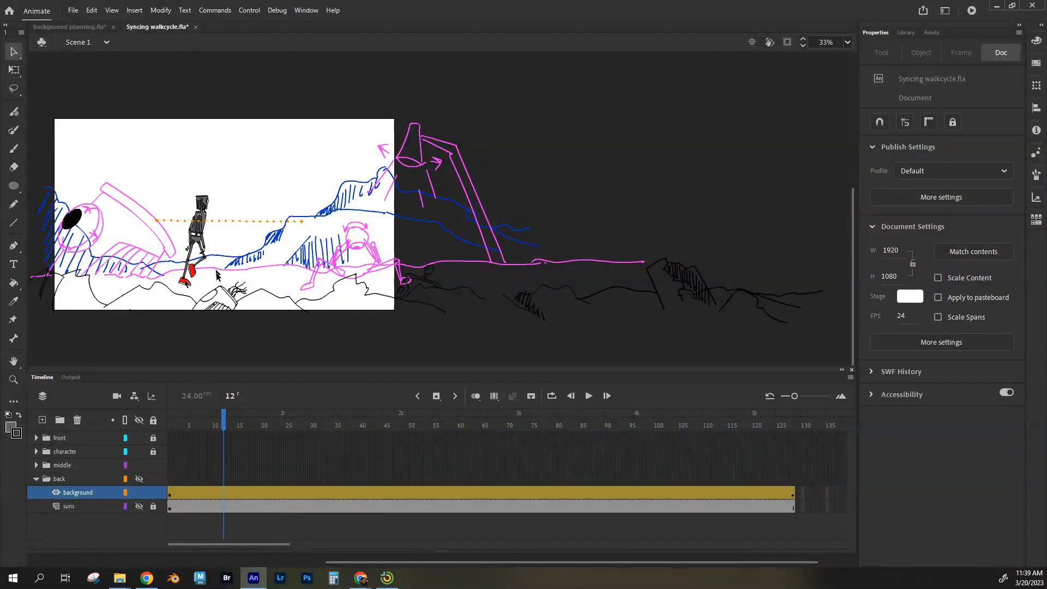
left_click_drag(224, 431, 303, 430)
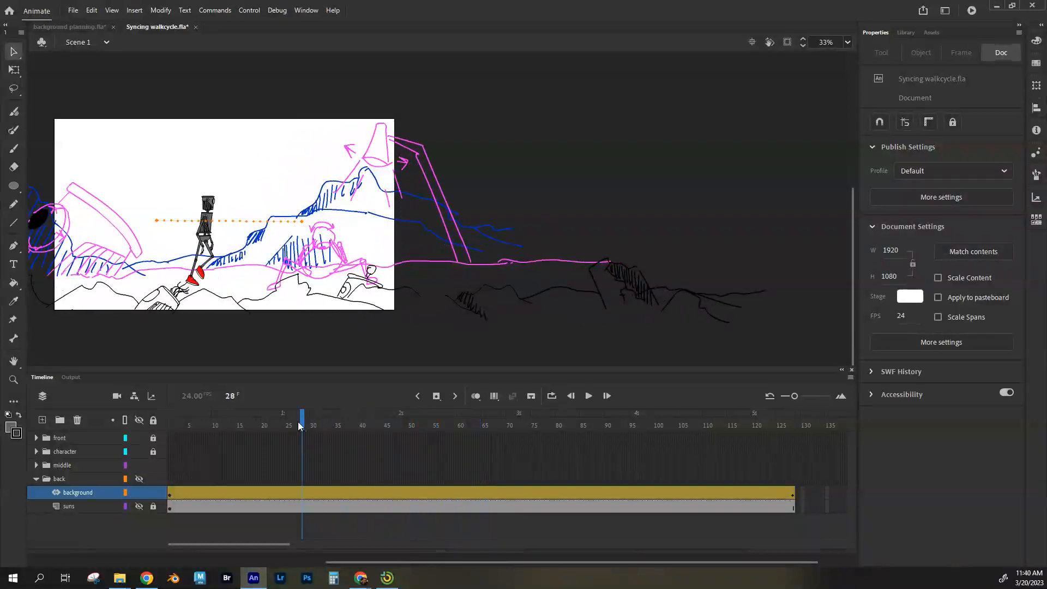
- Undo a trial shift of the background's motion path, lock and hide the background layer, and expand the middle folder while collapsing back
left_click_drag(302, 221, 296, 220)
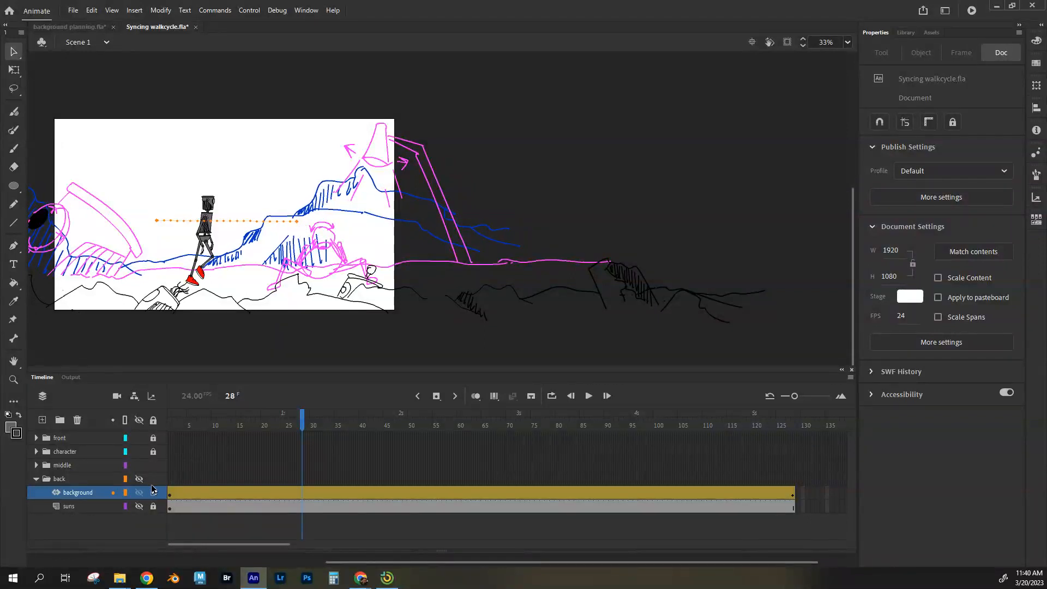
key("ctrl+z")
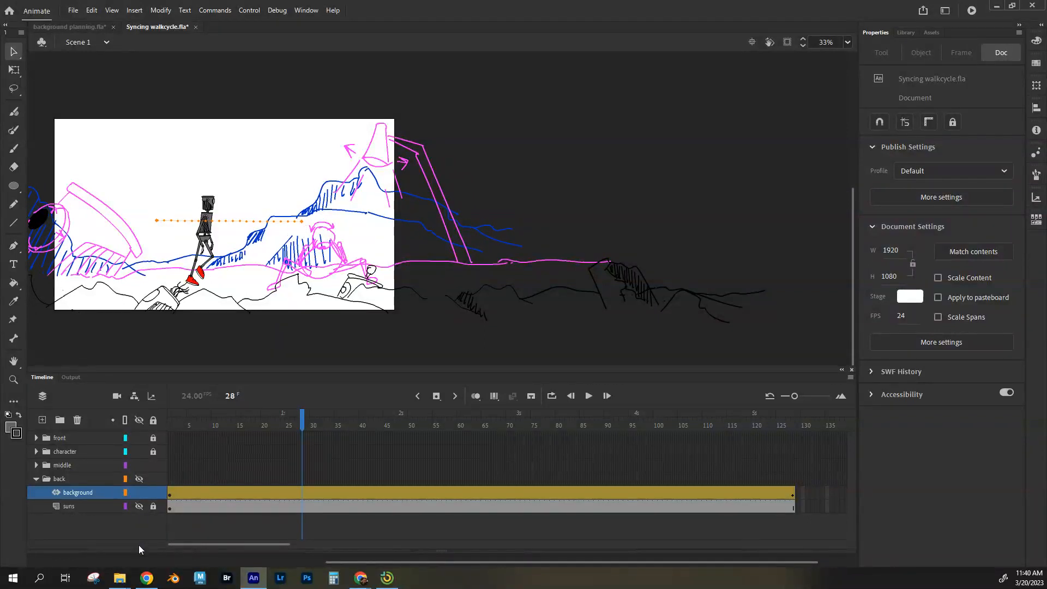
left_click(139, 492)
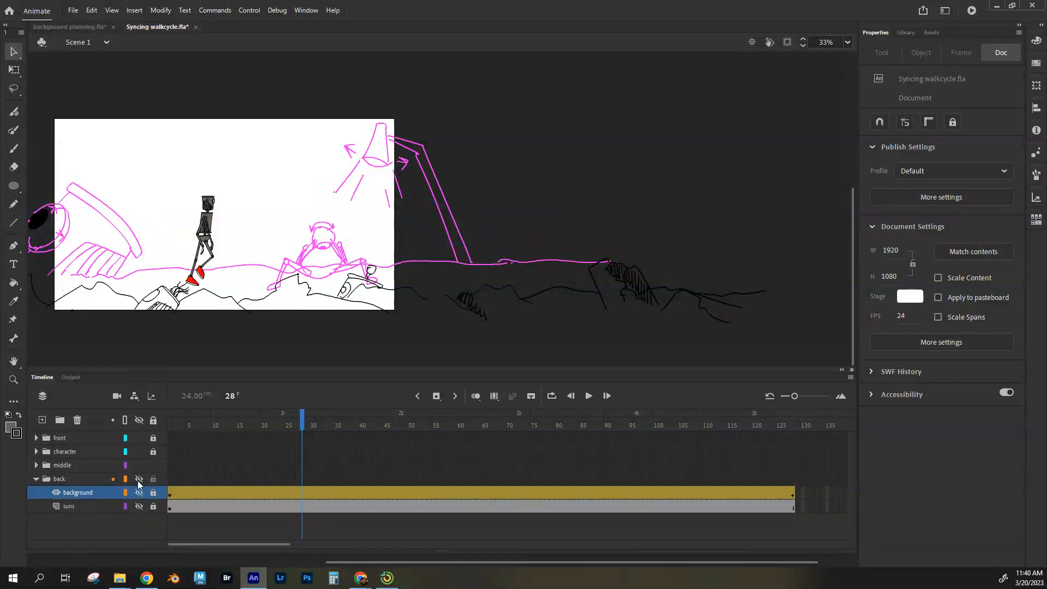
left_click(75, 465)
left_click(36, 465)
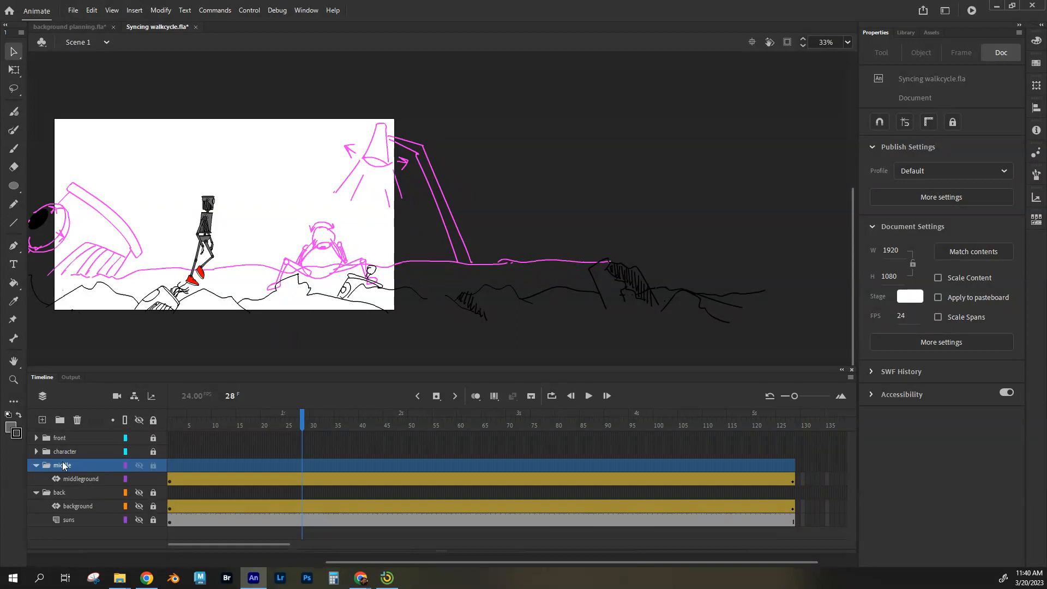
left_click(37, 493)
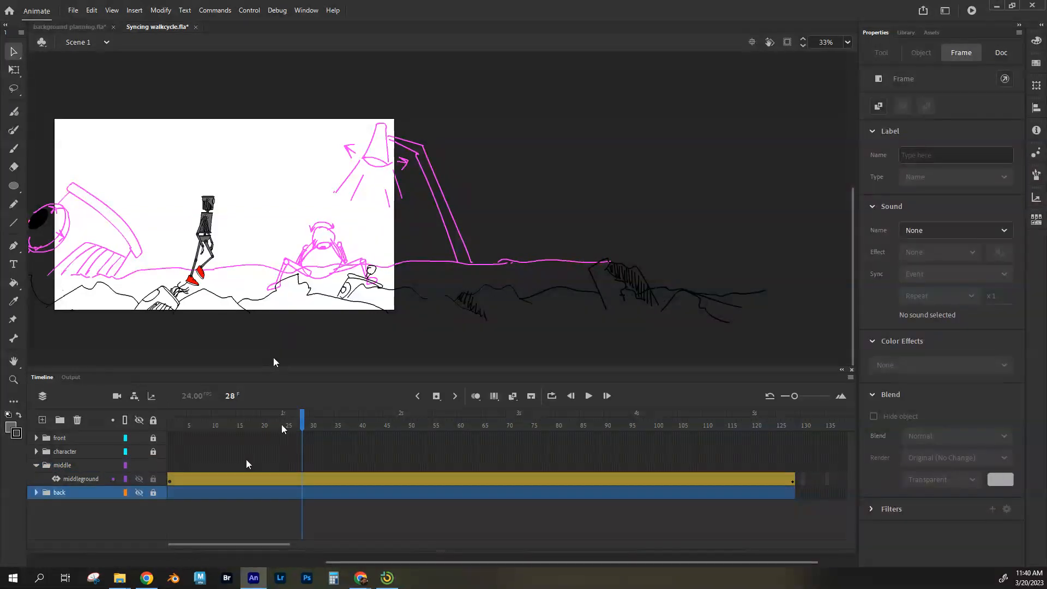
- Reposition the start point of the middleground's motion path, checking it against the walk, for a path about 1508 px wide
left_click(171, 480)
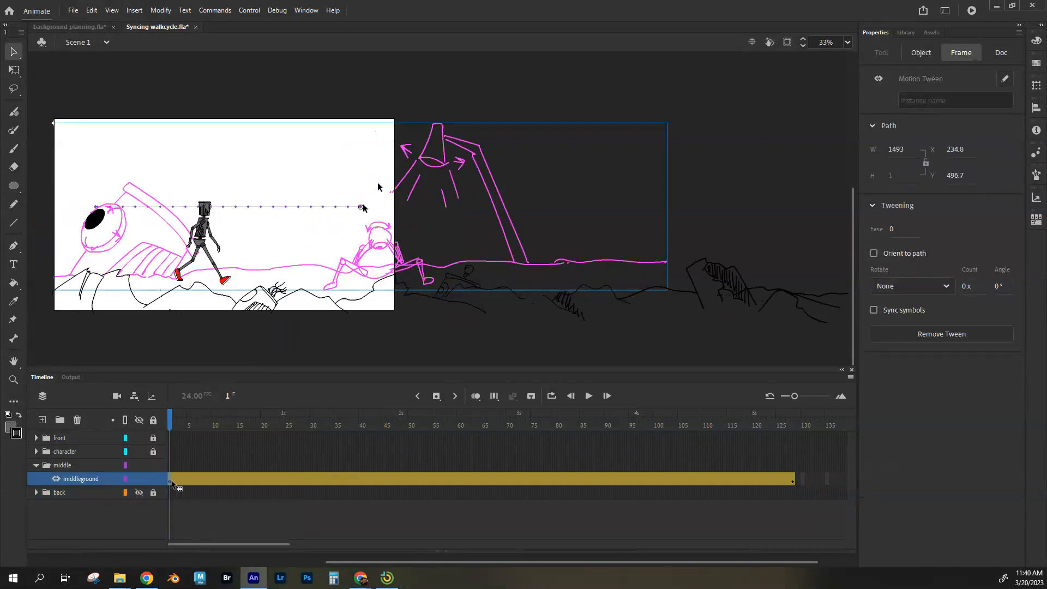
left_click_drag(360, 209, 339, 208)
left_click_drag(171, 421, 326, 430)
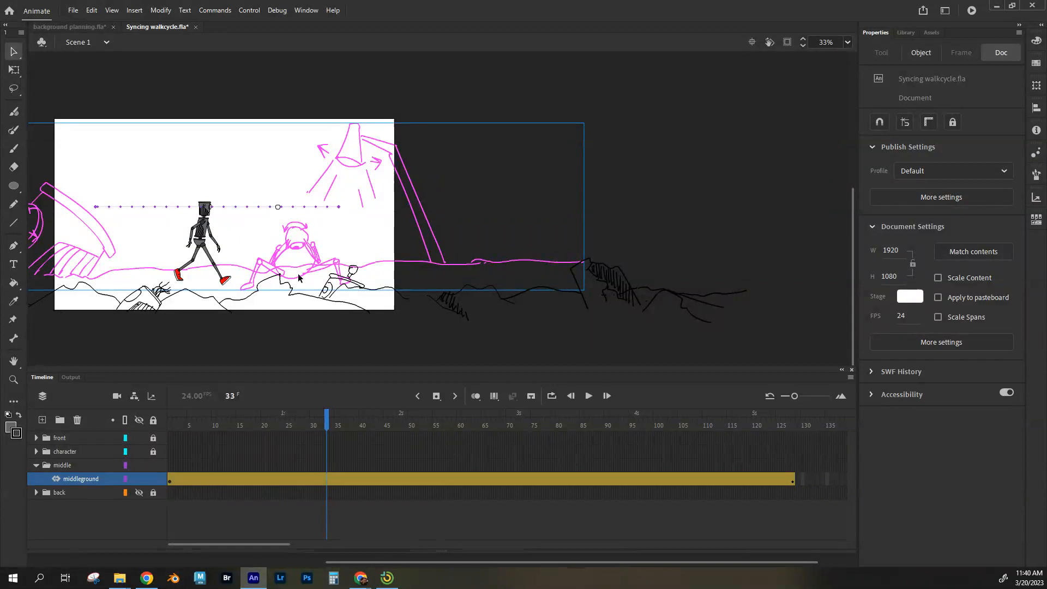
left_click_drag(328, 425, 263, 434)
left_click_drag(339, 210, 363, 204)
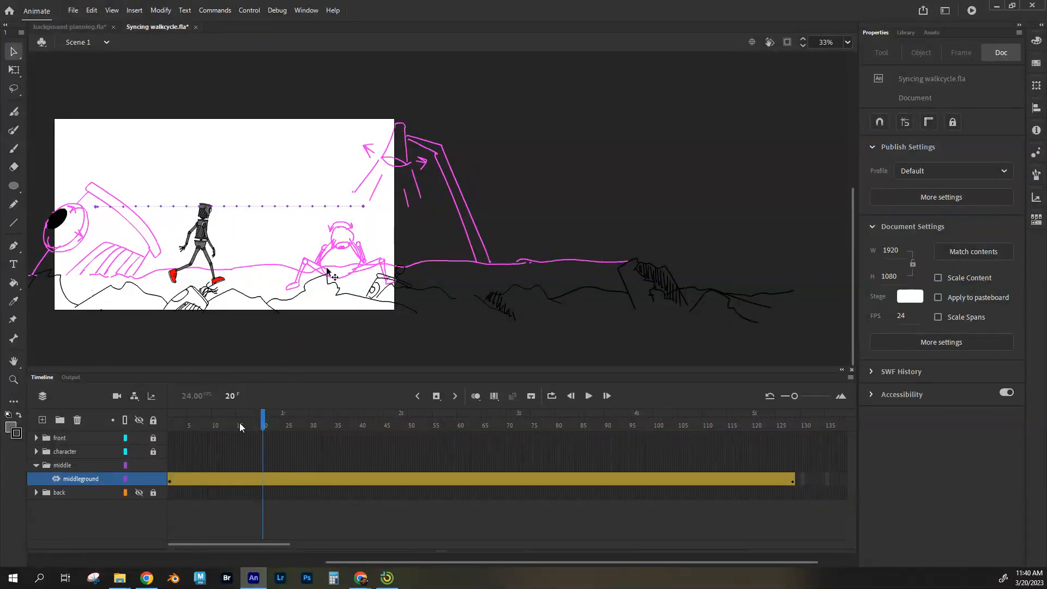
left_click_drag(261, 419, 170, 420)
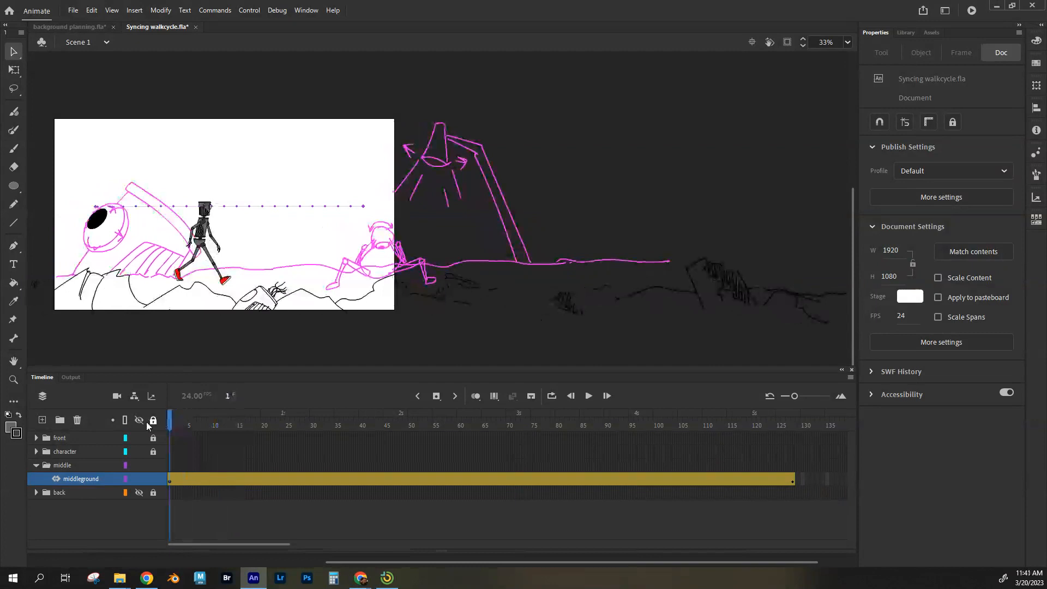
- Collapse the middle folder and show the entire back folder, including the suns, with the playhead at frame 1
left_click(36, 465)
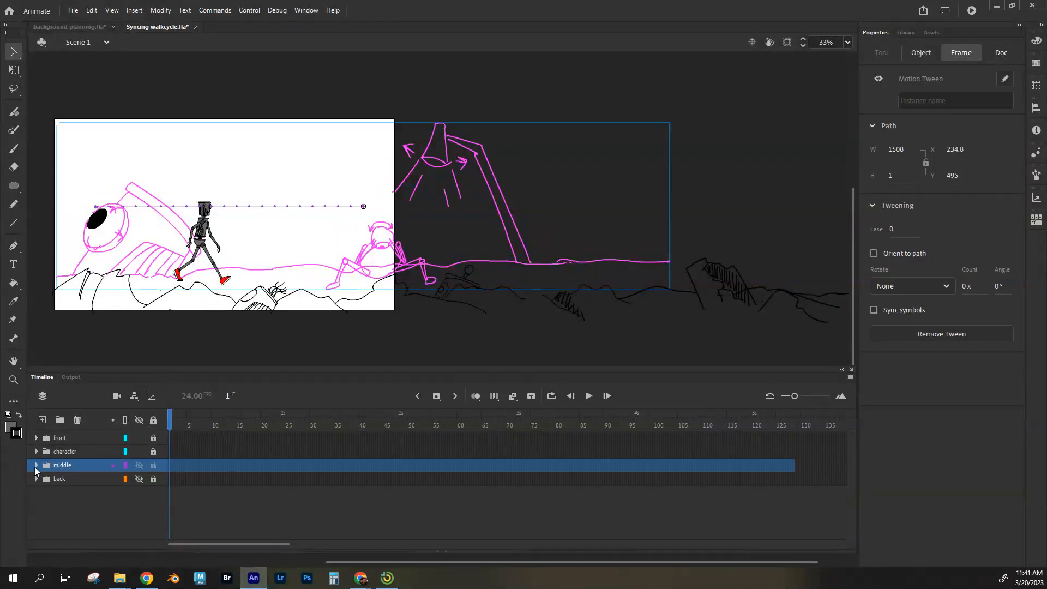
left_click(169, 424)
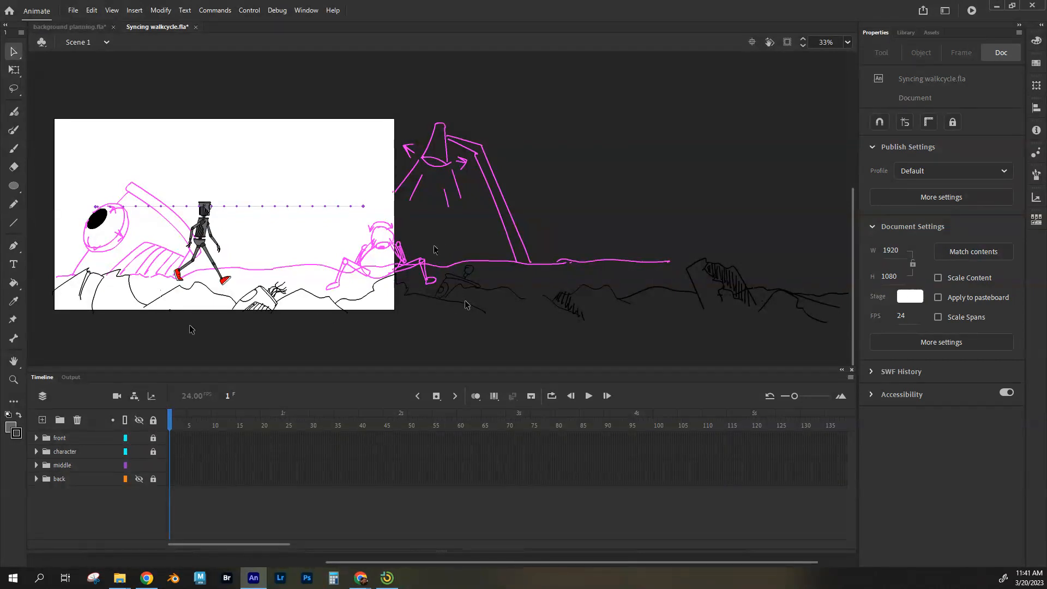
left_click(139, 479)
mouse_move(171, 418)
left_mouse_down()
mouse_move(533, 426)
mouse_move(592, 448)
mouse_move(739, 465)
mouse_move(711, 468)
mouse_move(800, 464)
mouse_move(704, 436)
mouse_move(169, 427)
left_mouse_up()
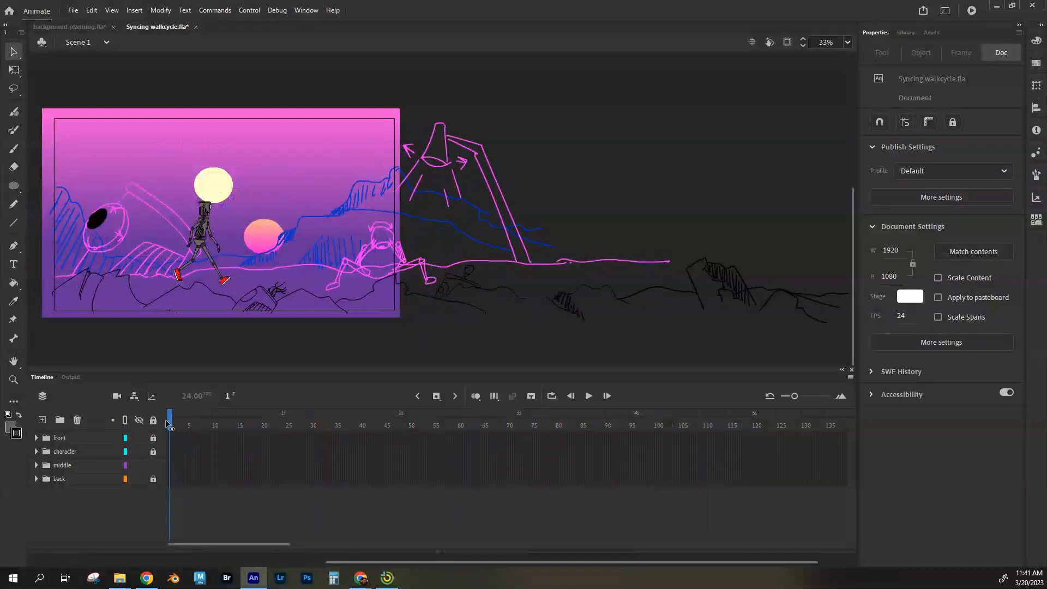